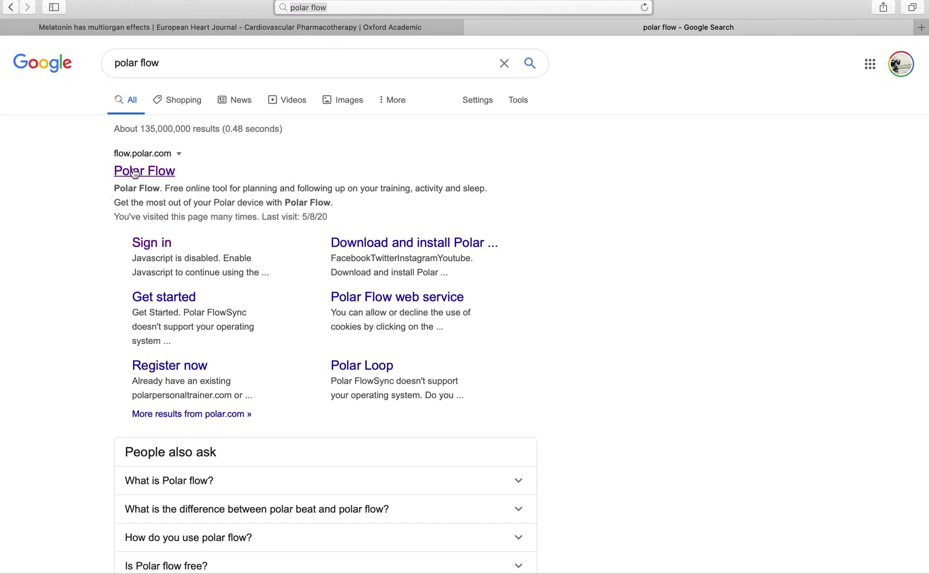
Open Polar Flow from the search results and open the June 12, 2020 training session in the diary
{"action": "left_click", "coordinate": [135, 174]}
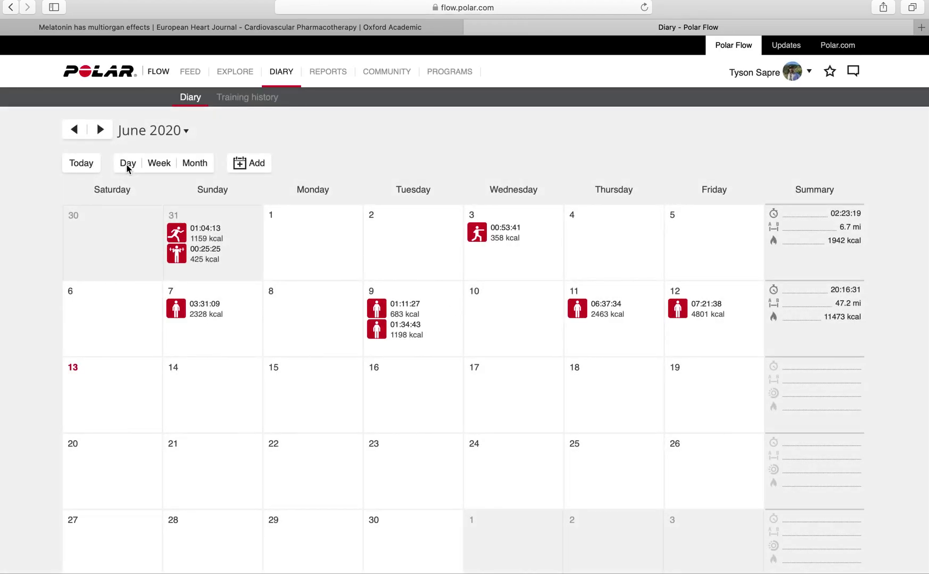
{"action": "left_click", "coordinate": [702, 318]}
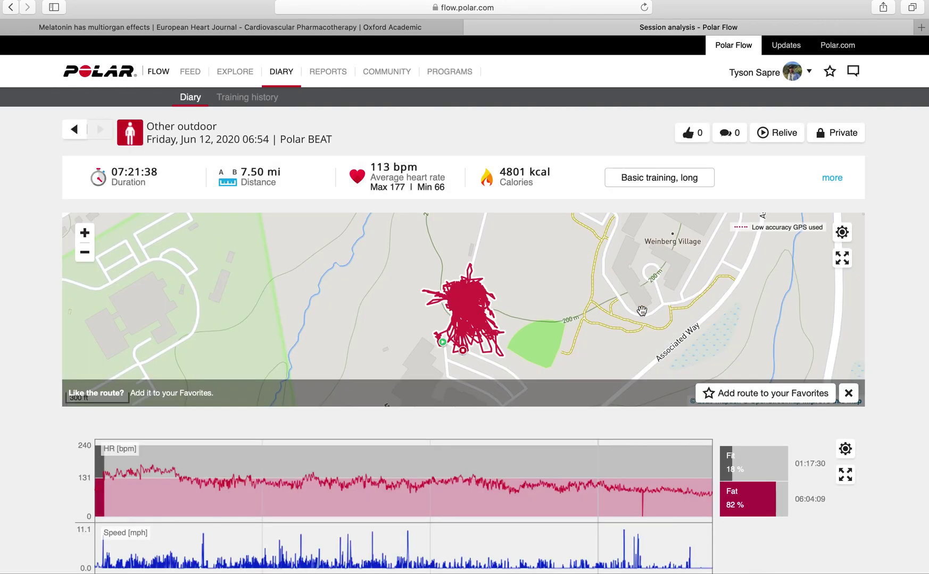
Examine the training session's map options, chart options and additional session details
{"action": "left_click", "coordinate": [843, 235]}
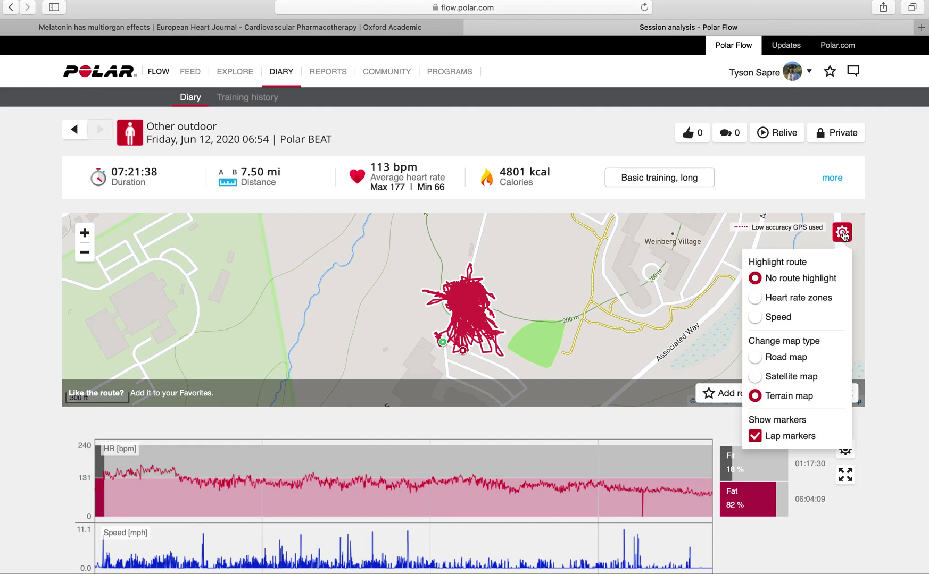
{"action": "left_click", "coordinate": [843, 235]}
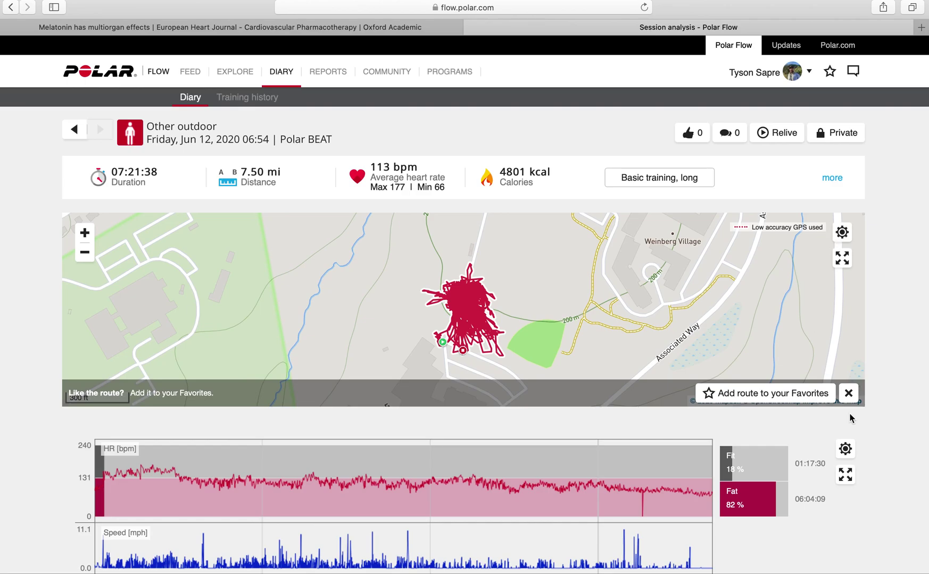
{"action": "scroll", "coordinate": [876, 428], "scroll_direction": "down", "scroll_amount": 5}
{"action": "scroll", "coordinate": [877, 431], "scroll_direction": "up", "scroll_amount": 5}
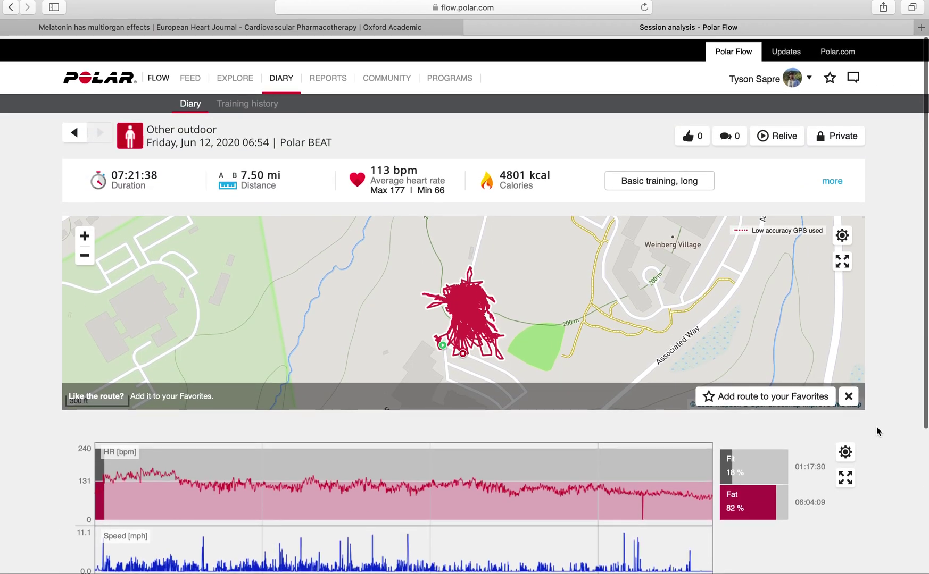
{"action": "scroll", "coordinate": [877, 430], "scroll_direction": "down", "scroll_amount": 3}
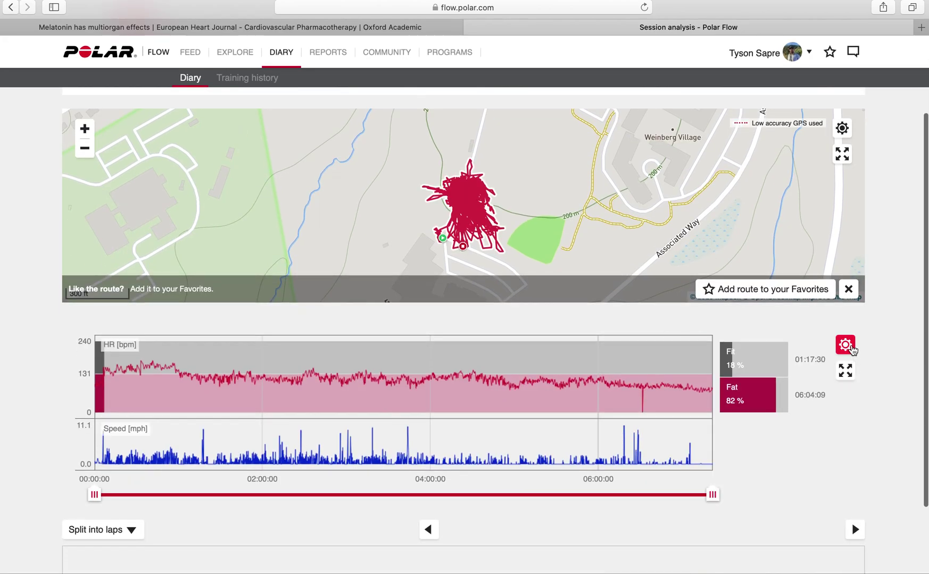
{"action": "left_click", "coordinate": [851, 349]}
{"action": "left_click", "coordinate": [878, 343]}
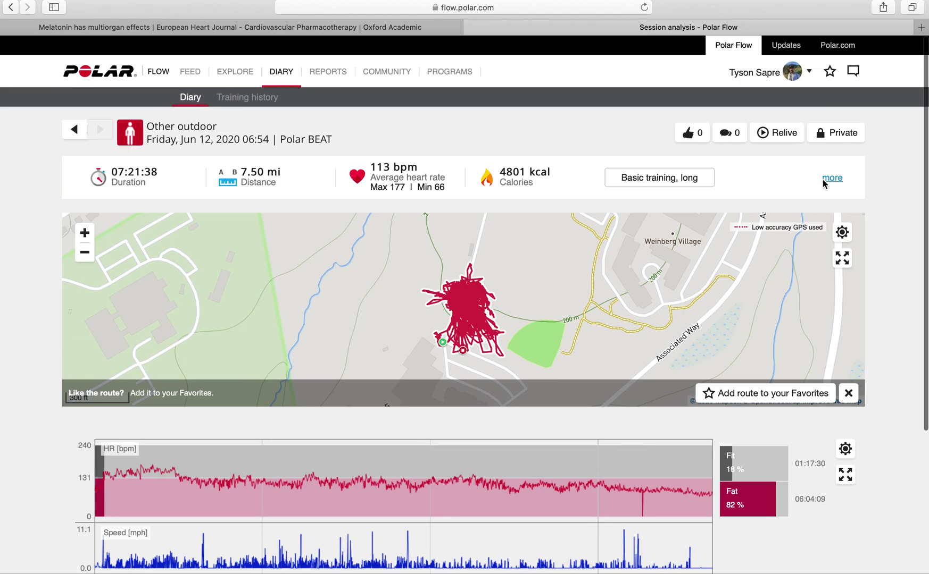
{"action": "left_click", "coordinate": [831, 178]}
{"action": "scroll", "coordinate": [593, 335], "scroll_direction": "down", "scroll_amount": 1}
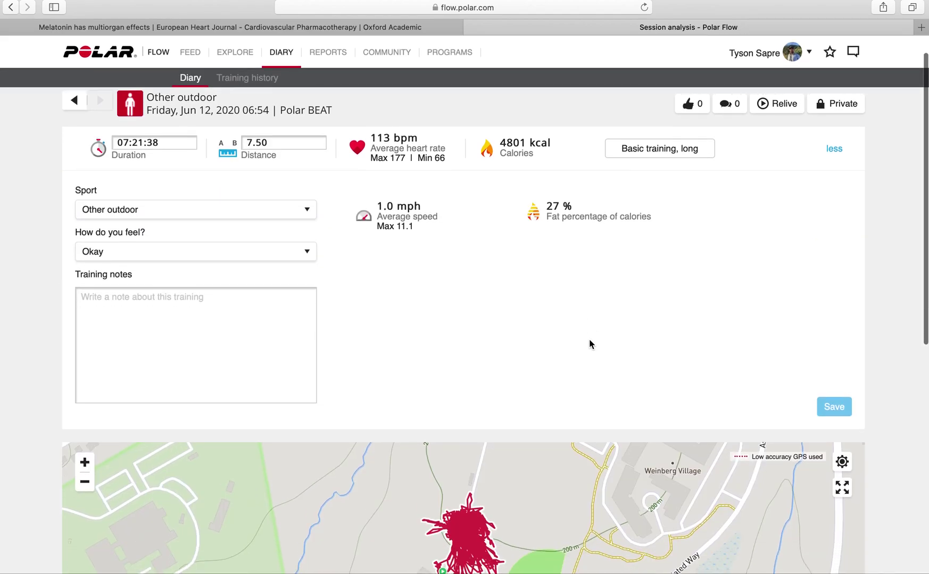
Export the training session as a CSV file and allow downloads from flow.polar.com
{"action": "scroll", "coordinate": [589, 345], "scroll_direction": "down", "scroll_amount": 10}
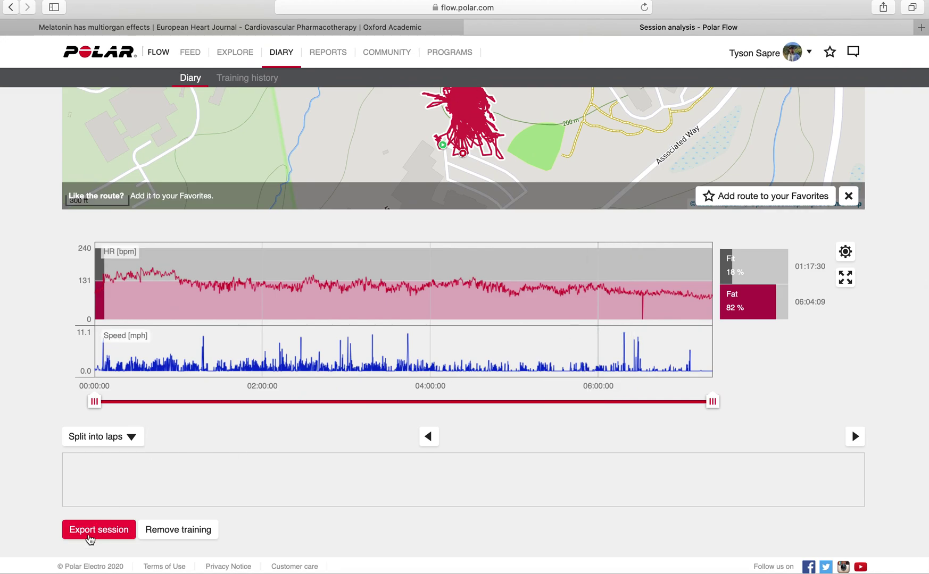
{"action": "left_click", "coordinate": [90, 539]}
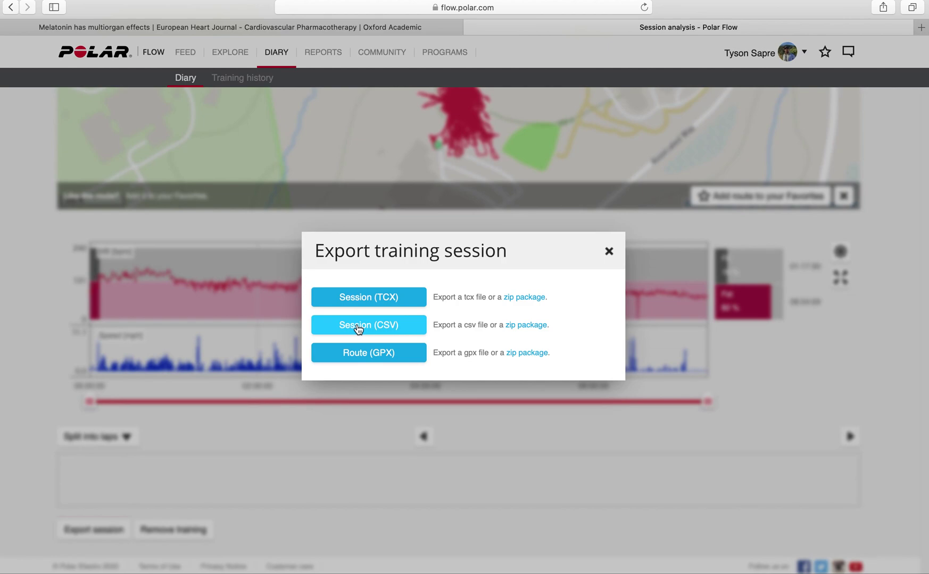
{"action": "left_click", "coordinate": [358, 330]}
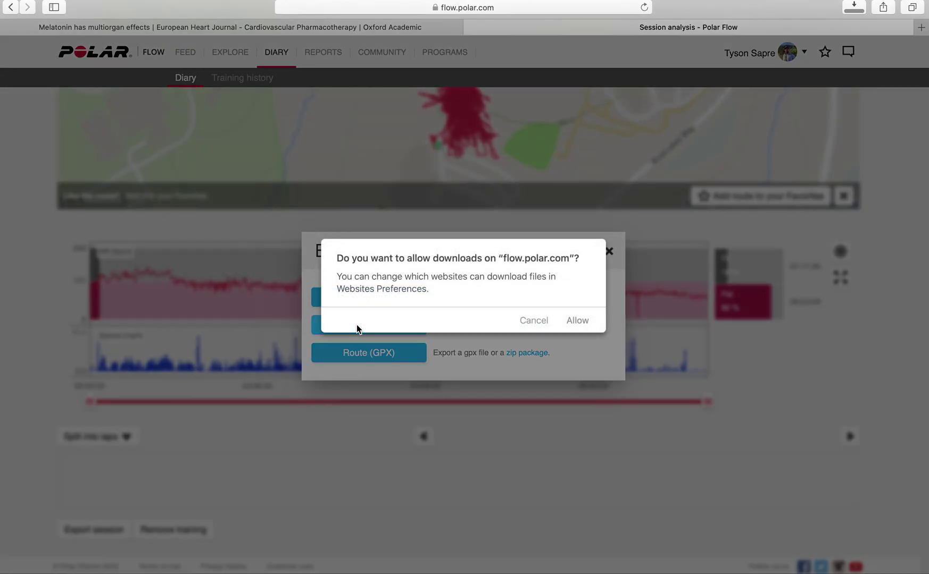
{"action": "left_click", "coordinate": [577, 321]}
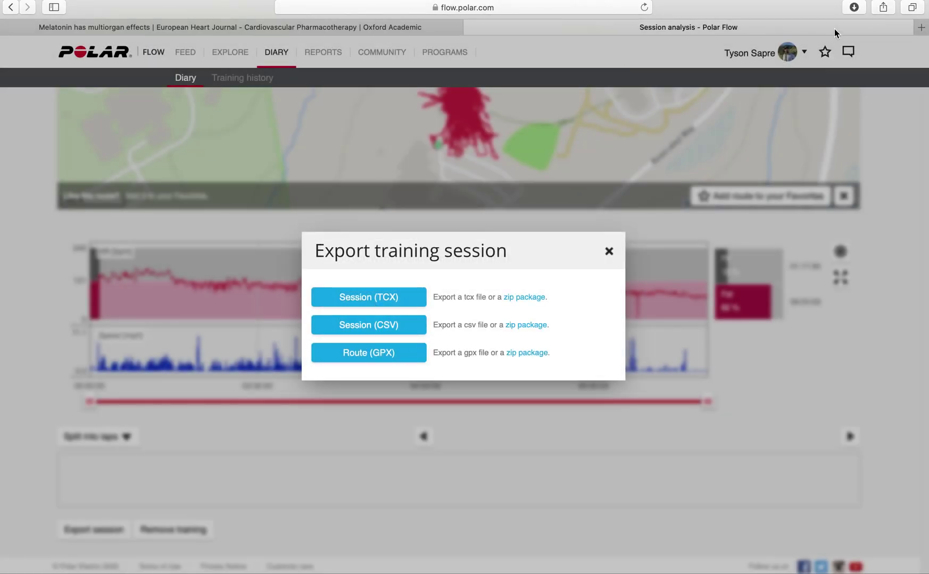
Locate the exported CSV file in the Downloads folder and open it in Numbers
{"action": "left_click", "coordinate": [850, 7]}
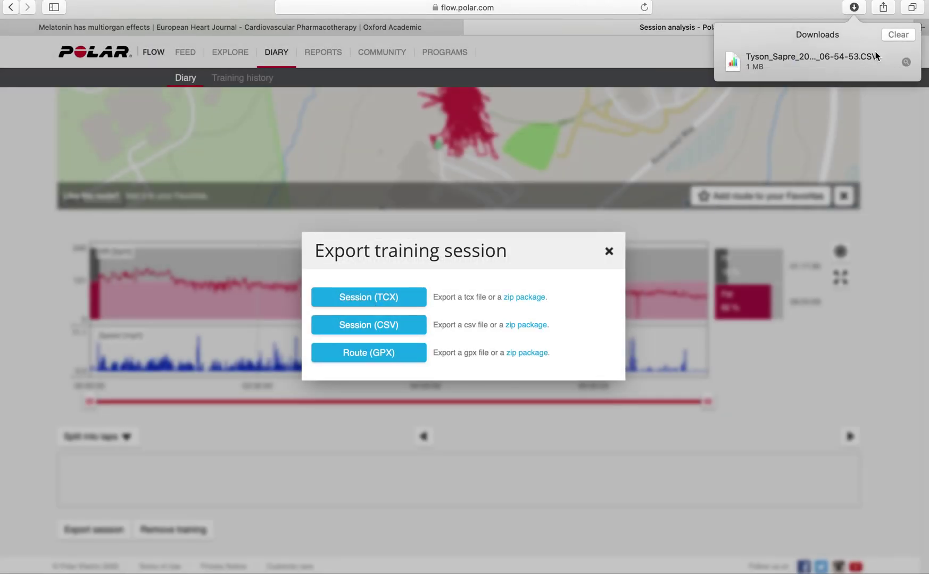
{"action": "left_click", "coordinate": [905, 63]}
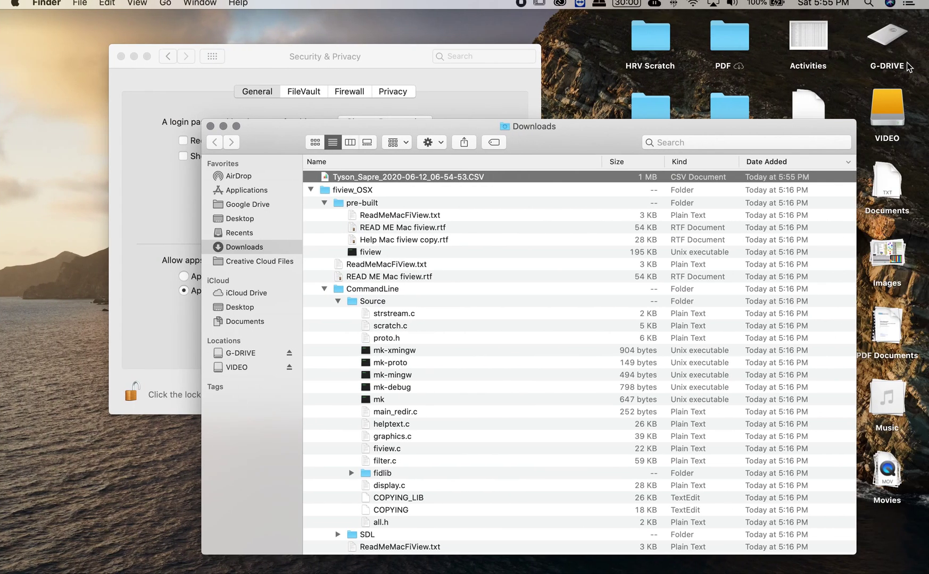
{"action": "double_click", "coordinate": [477, 180]}
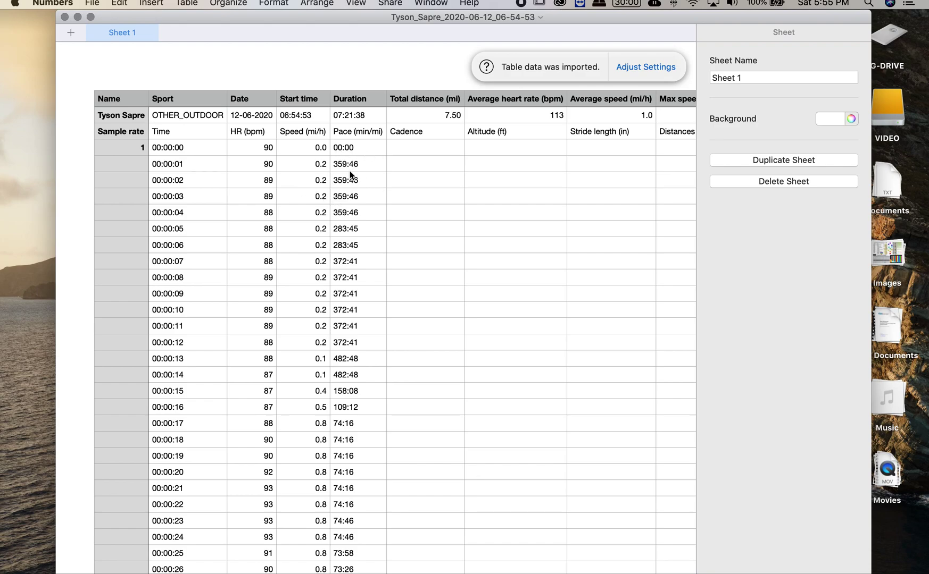
Add an empty column directly after column C, the one holding the date and HR (bpm) values
{"action": "left_click", "coordinate": [254, 99]}
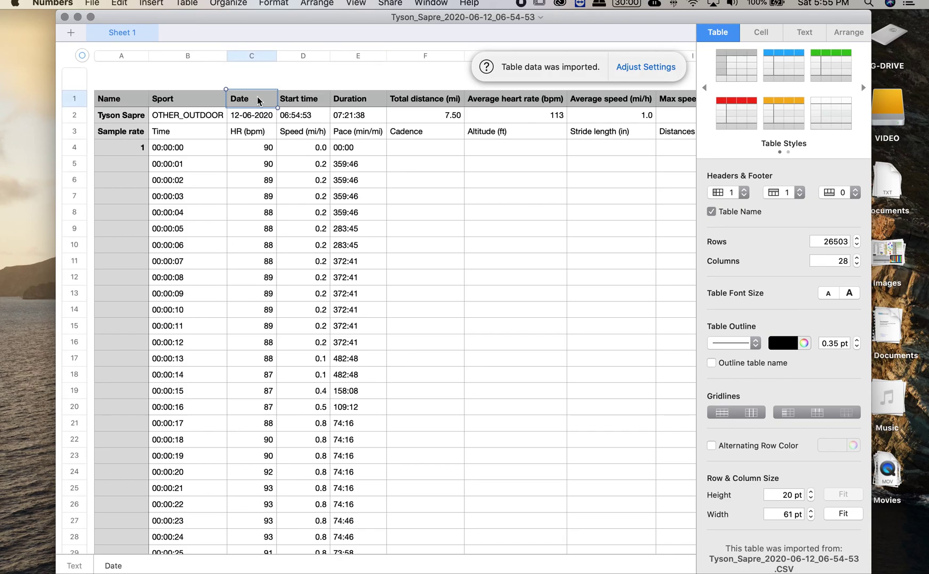
{"action": "right_click", "coordinate": [259, 101]}
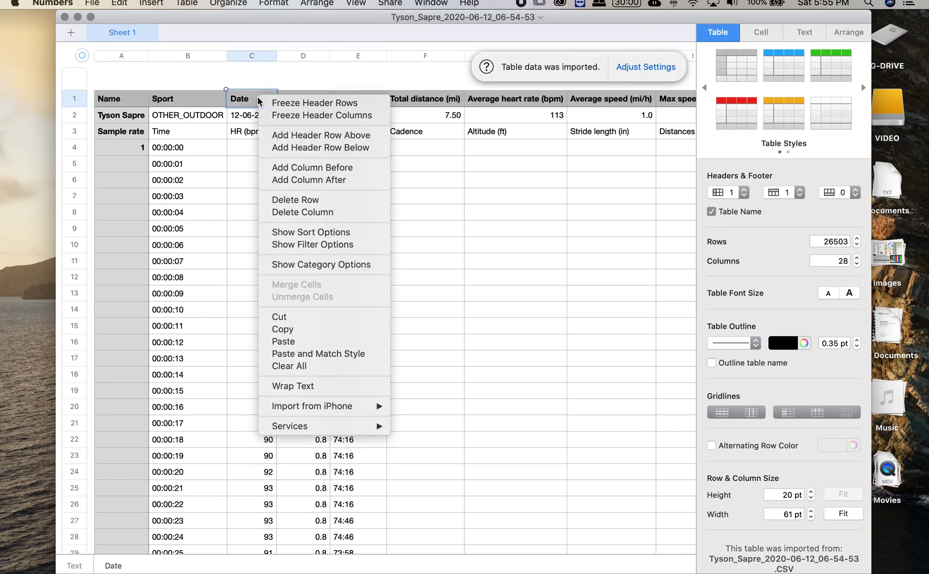
{"action": "left_click", "coordinate": [305, 180]}
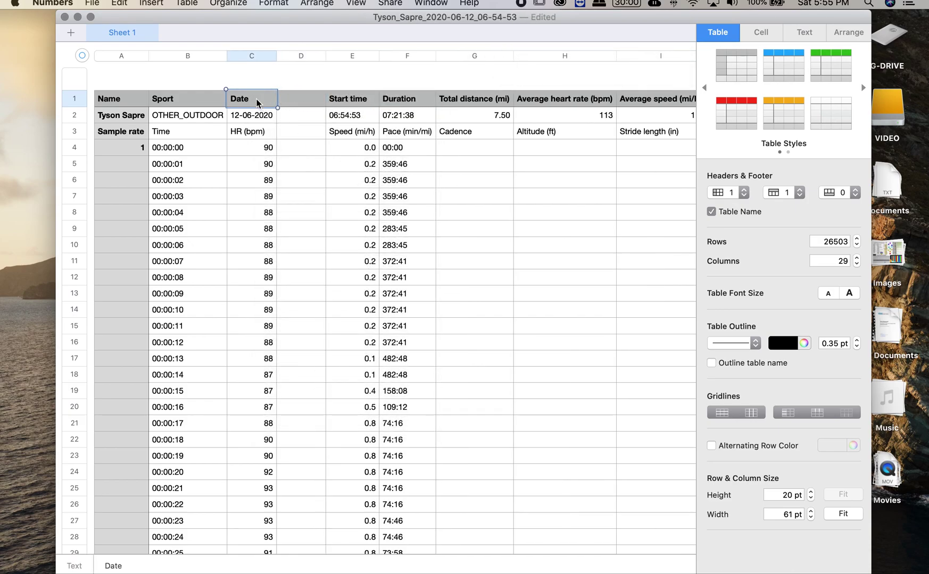
{"action": "key", "text": "Escape"}
{"action": "left_click", "coordinate": [241, 98]}
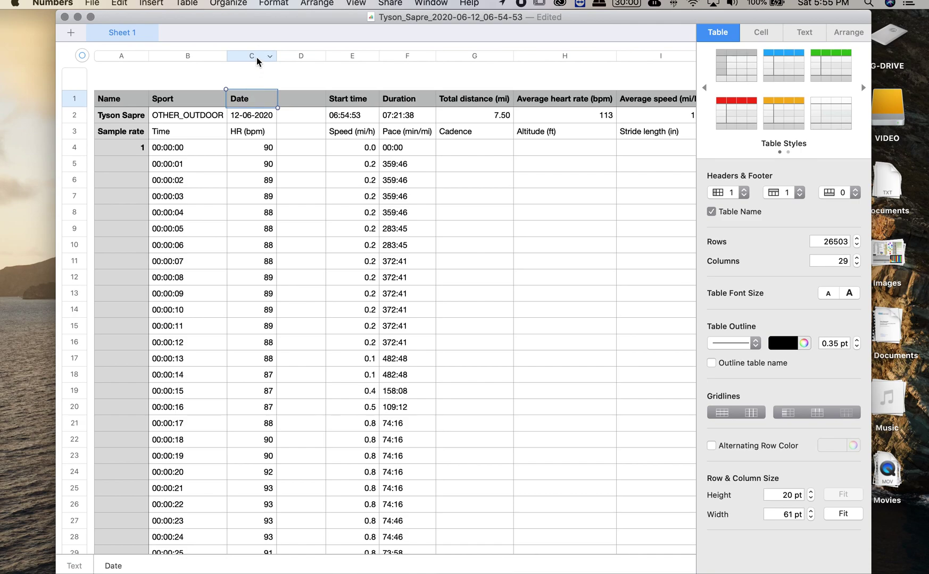
Select cell D4 in the new empty column, beside the first heart rate value
{"action": "left_click", "coordinate": [257, 56]}
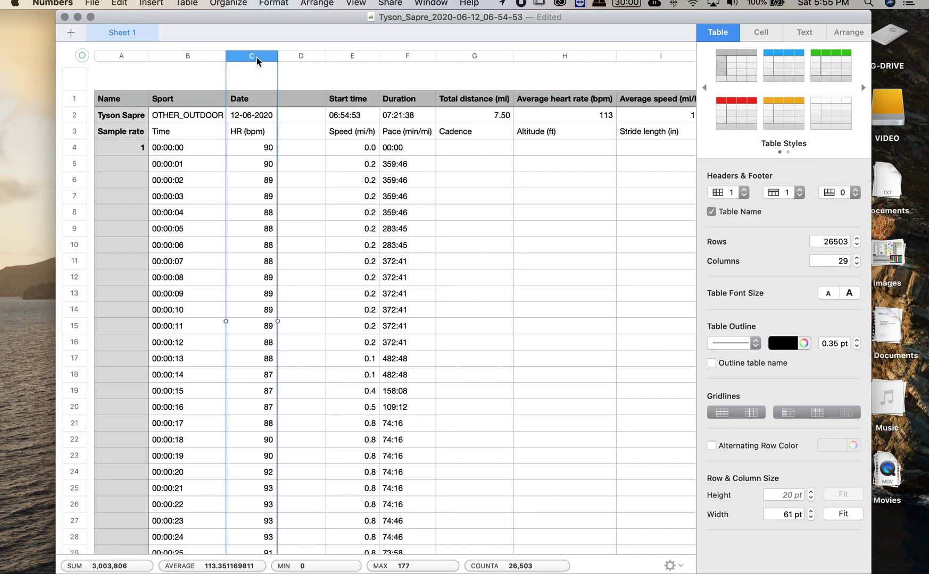
{"action": "left_click", "coordinate": [291, 57]}
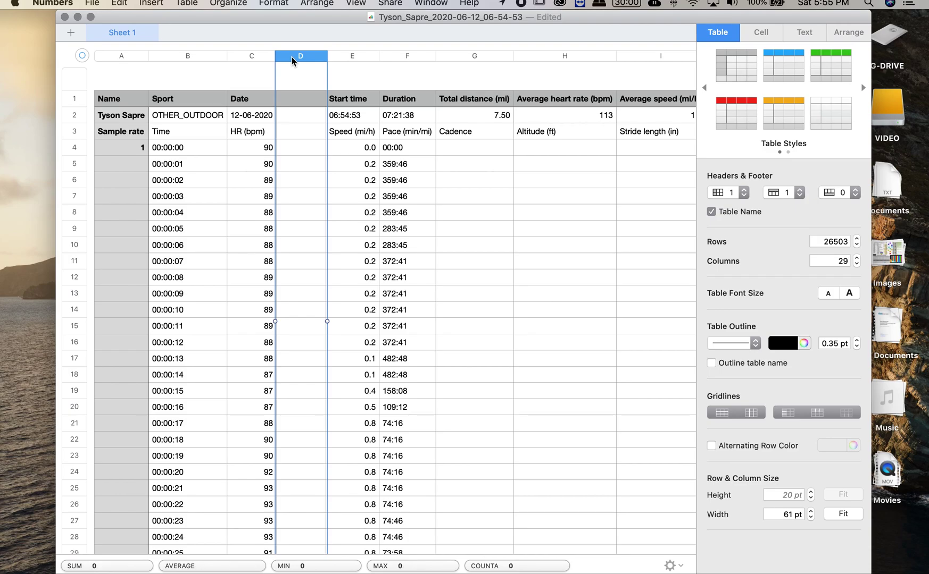
{"action": "left_click", "coordinate": [253, 57]}
{"action": "left_click", "coordinate": [290, 151]}
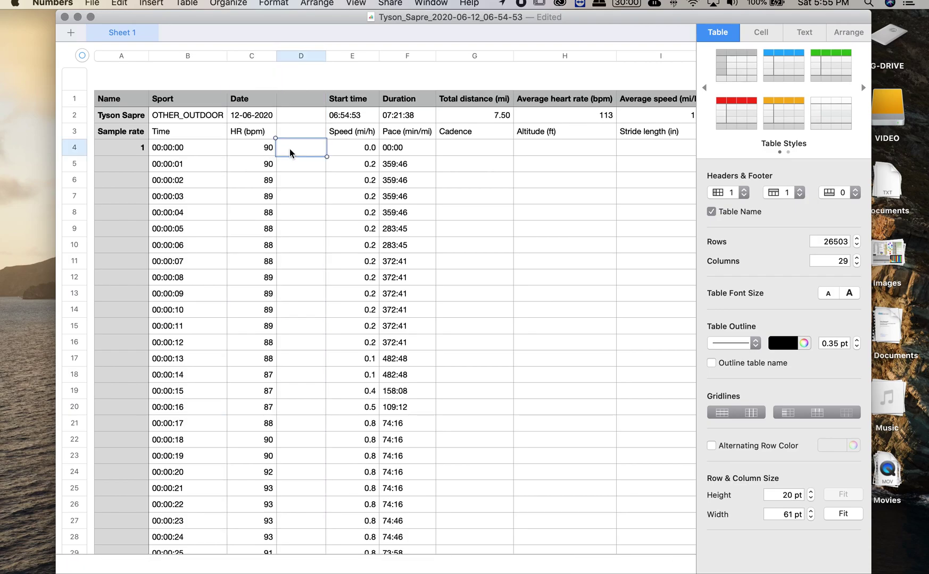
{"action": "right_click", "coordinate": [289, 149]}
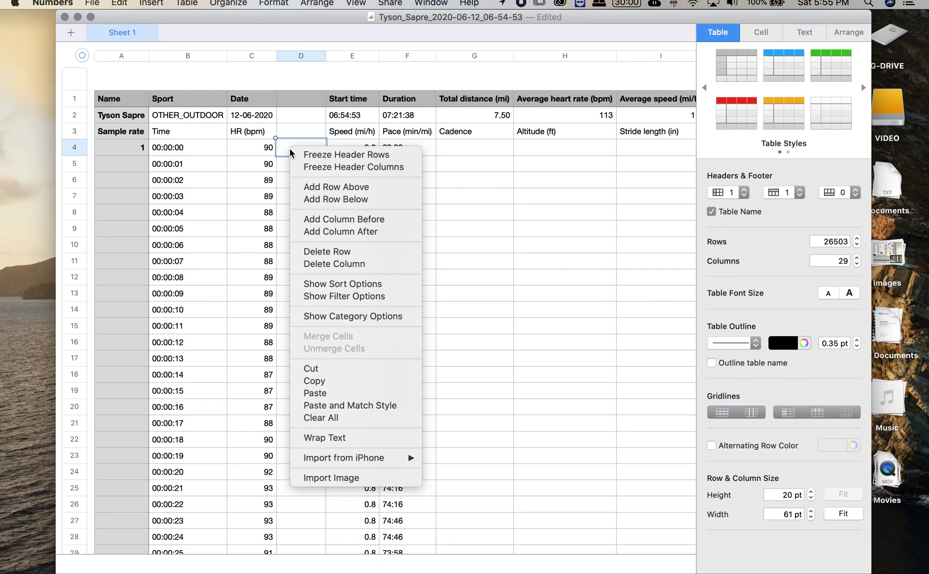
{"action": "left_click", "coordinate": [289, 148]}
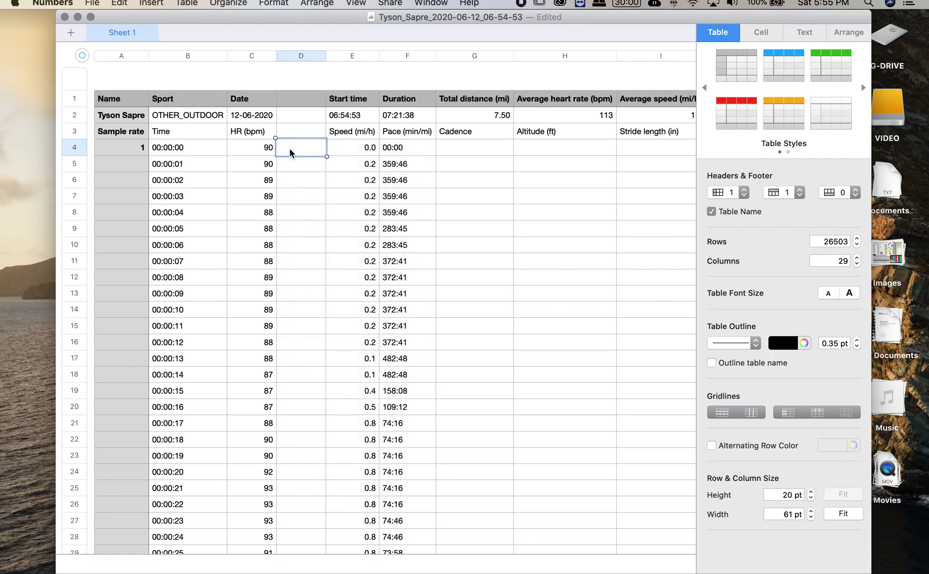
{"action": "left_click", "coordinate": [272, 6]}
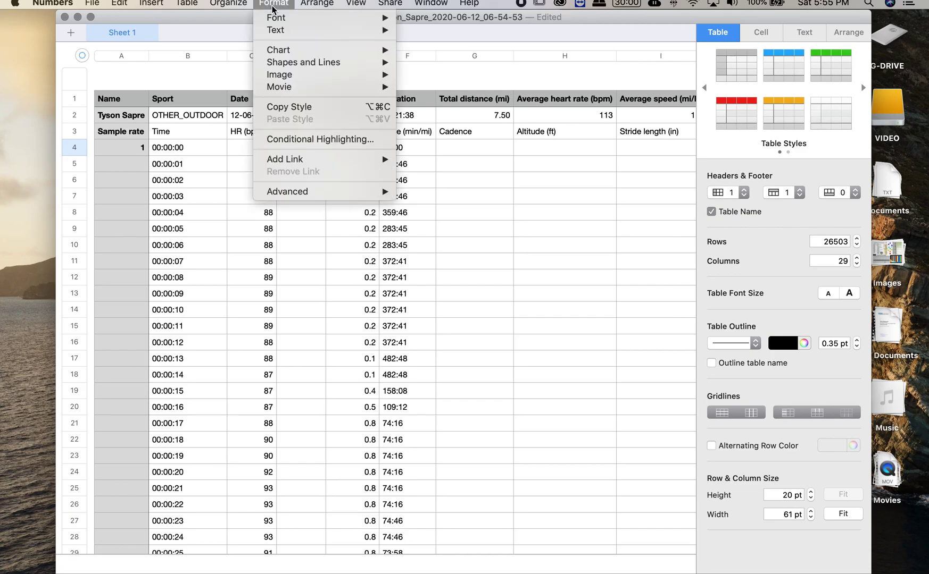
{"action": "mouse_move", "coordinate": [205, 7]}
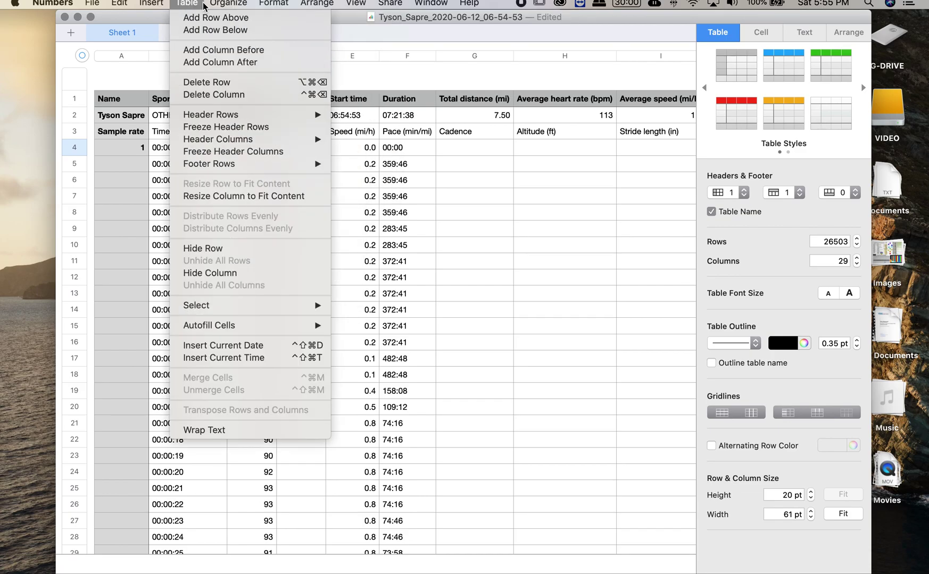
{"action": "mouse_move", "coordinate": [158, 5]}
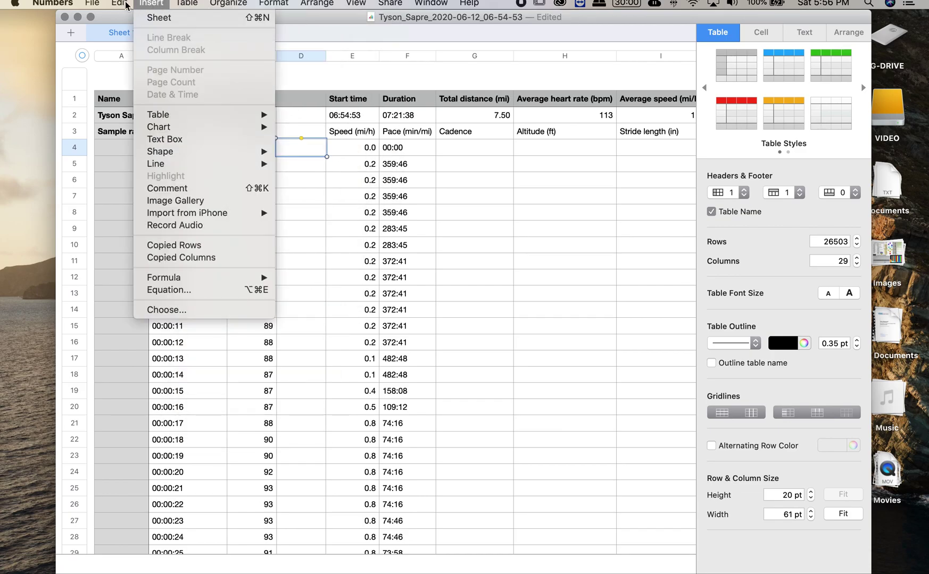
{"action": "mouse_move", "coordinate": [129, 6]}
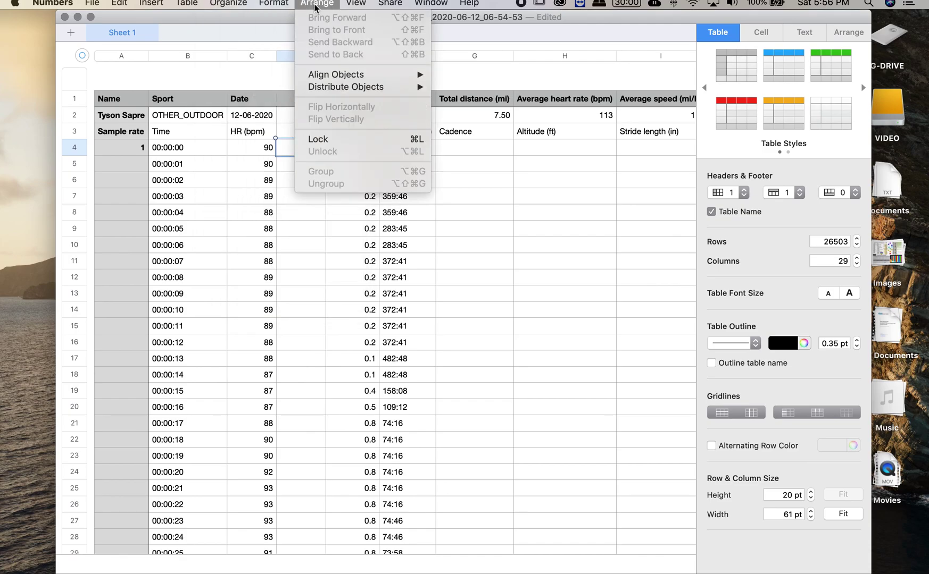
{"action": "mouse_move", "coordinate": [350, 6]}
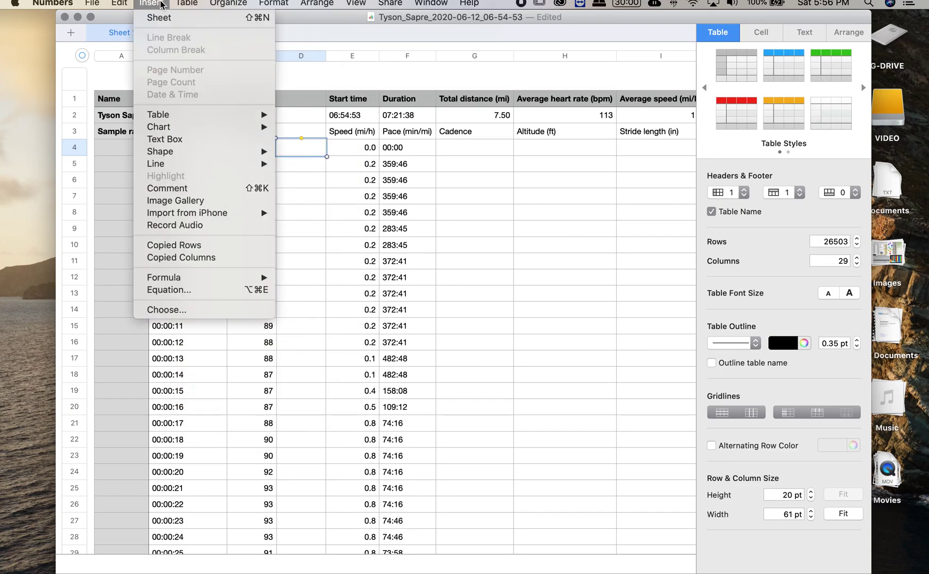
{"action": "mouse_move", "coordinate": [190, 280]}
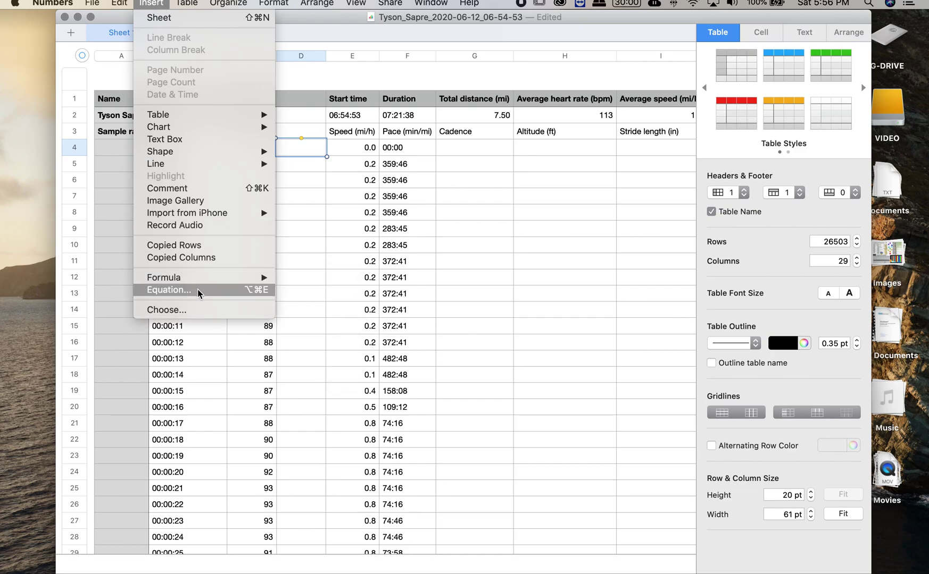
{"action": "left_click", "coordinate": [197, 289]}
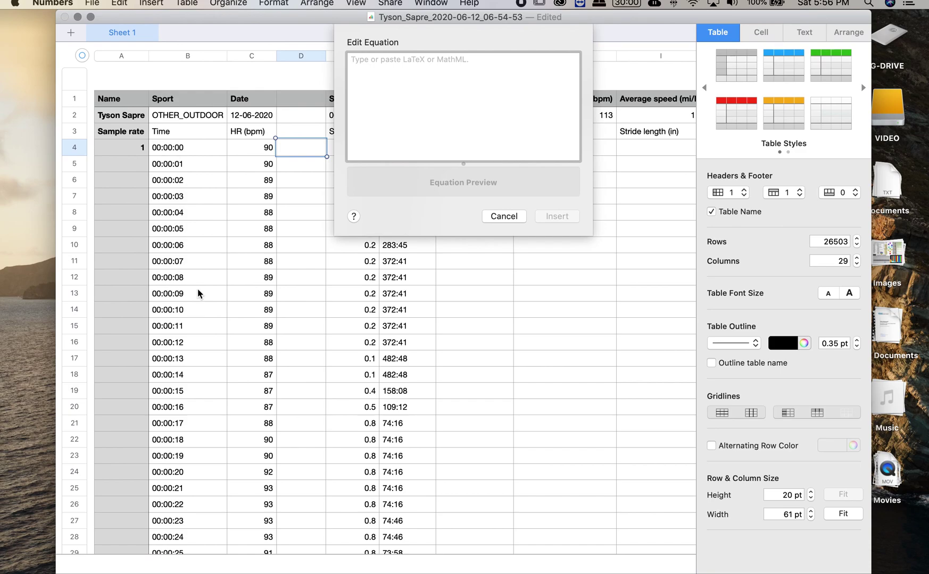
{"action": "left_click", "coordinate": [505, 217]}
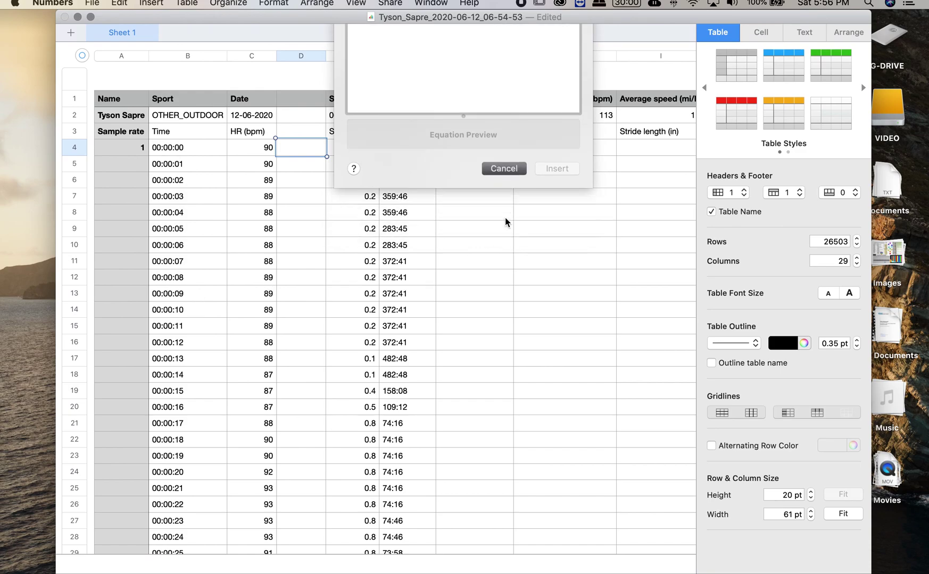
Create a new formula in cell D4 that divides 60000 by column C, the heart rate column
{"action": "left_click", "coordinate": [189, 4]}
{"action": "mouse_move", "coordinate": [158, 6]}
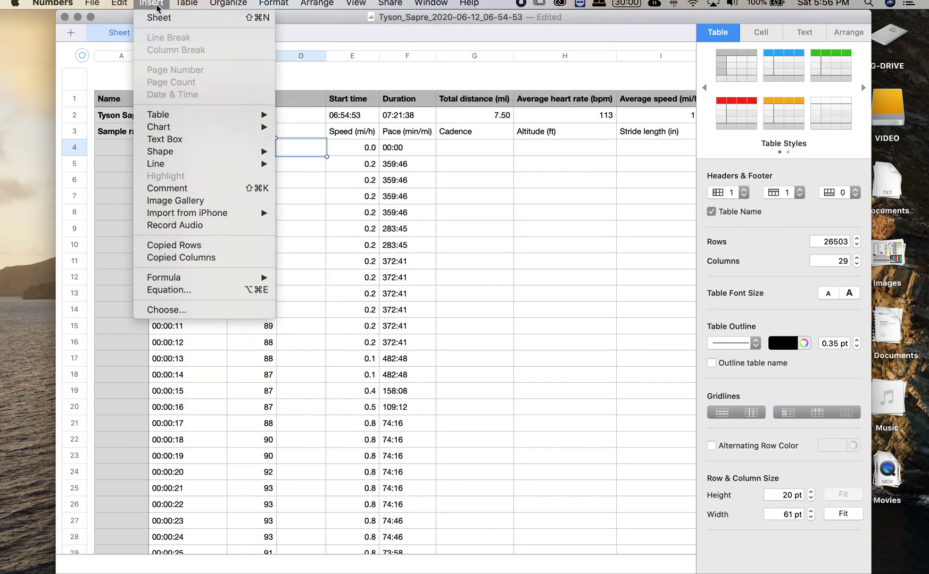
{"action": "mouse_move", "coordinate": [207, 277]}
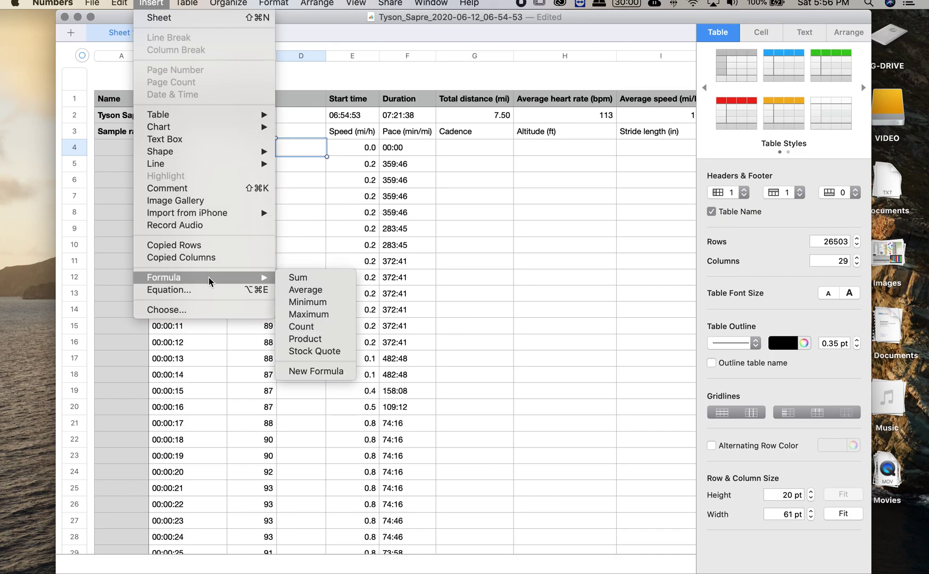
{"action": "left_click", "coordinate": [307, 370]}
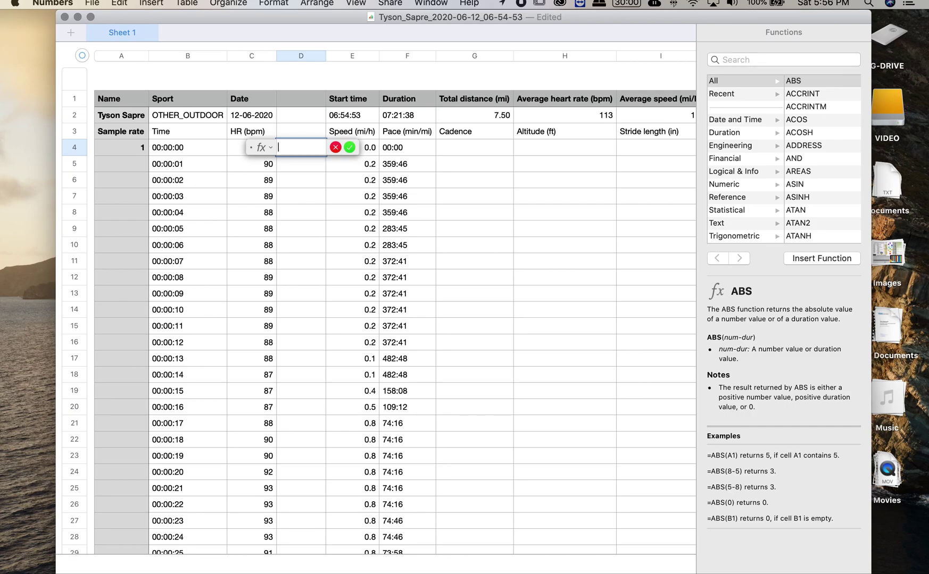
{"action": "type", "text": "60000"}
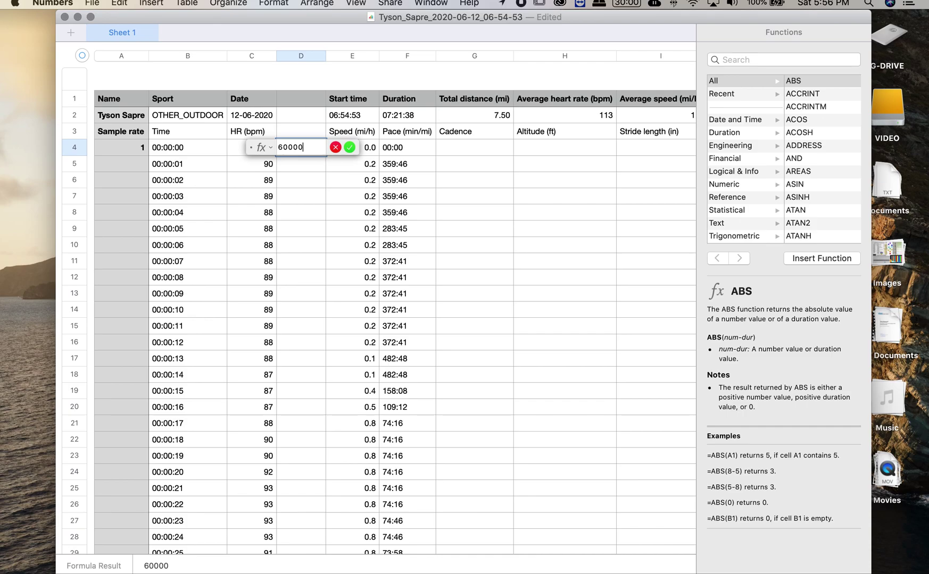
{"action": "type", "text": "/c"}
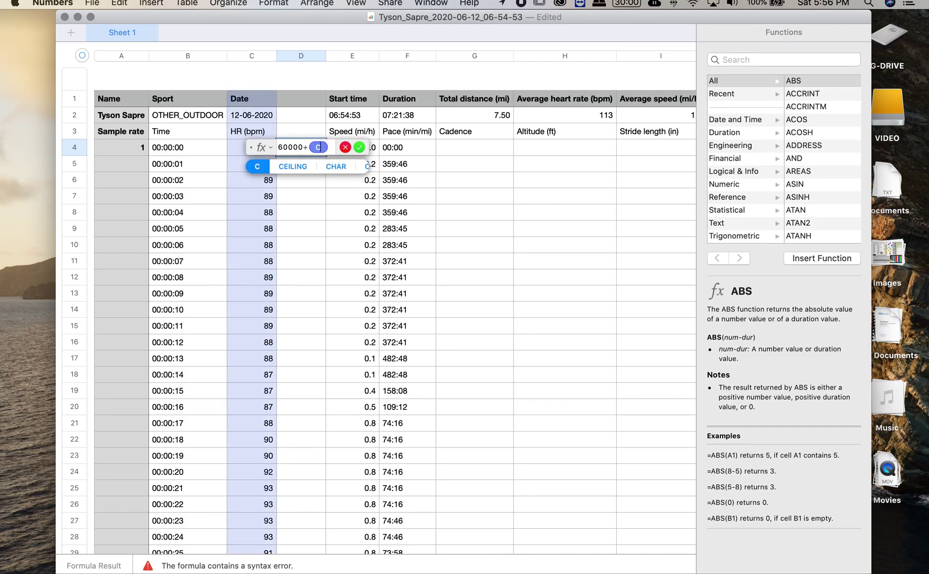
{"action": "left_click", "coordinate": [360, 148]}
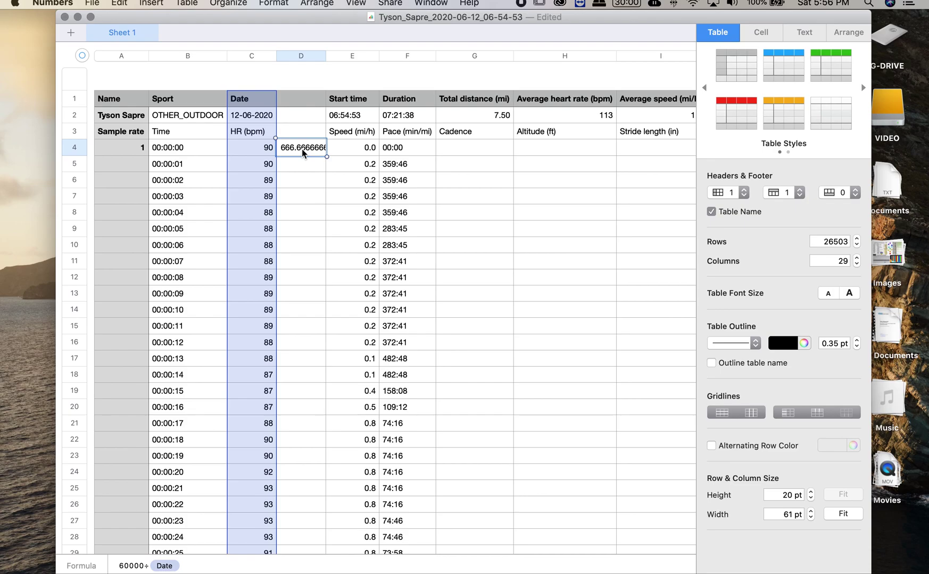
Apply the D4 formula to all of column D and clear it from cells D1 to D3
{"action": "left_click", "coordinate": [303, 56]}
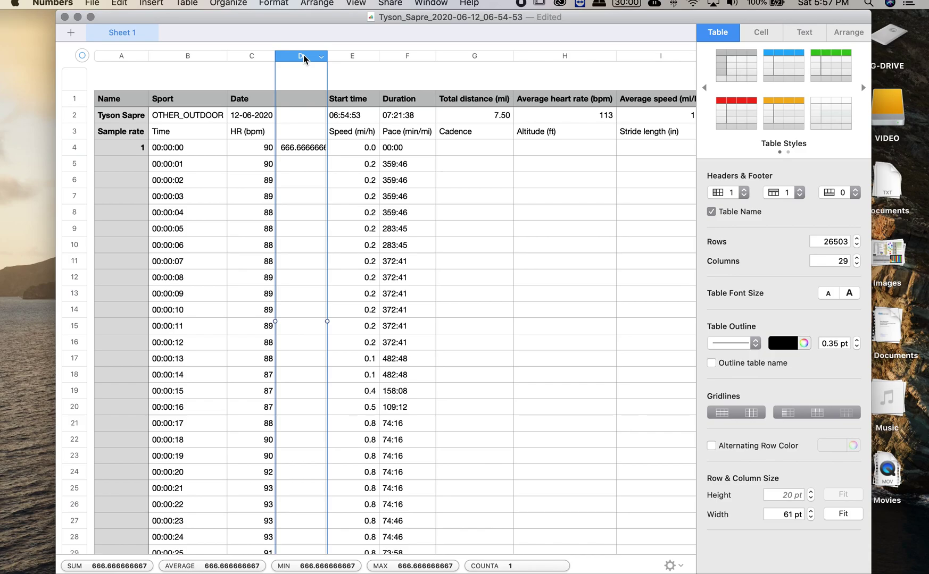
{"action": "key", "text": "super+c"}
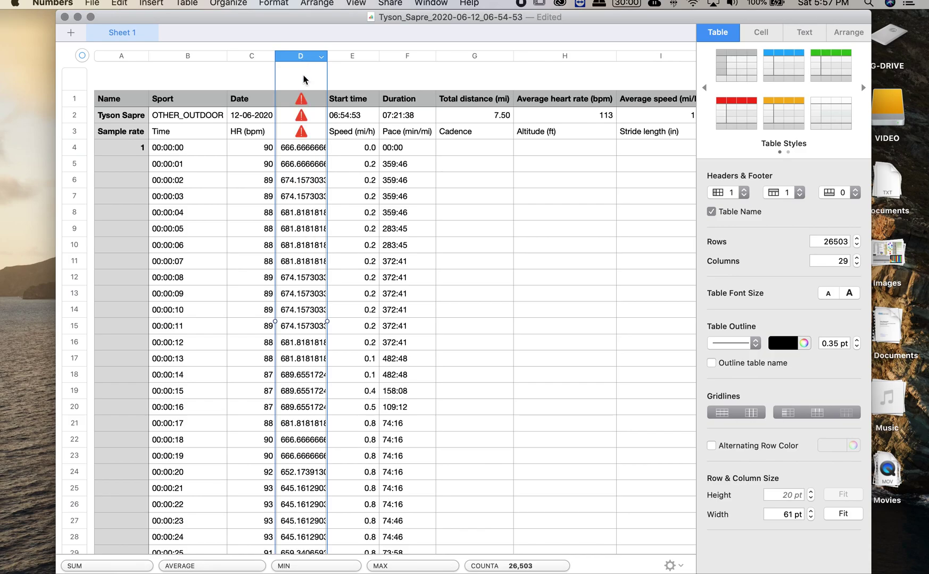
{"action": "double_click", "coordinate": [302, 116]}
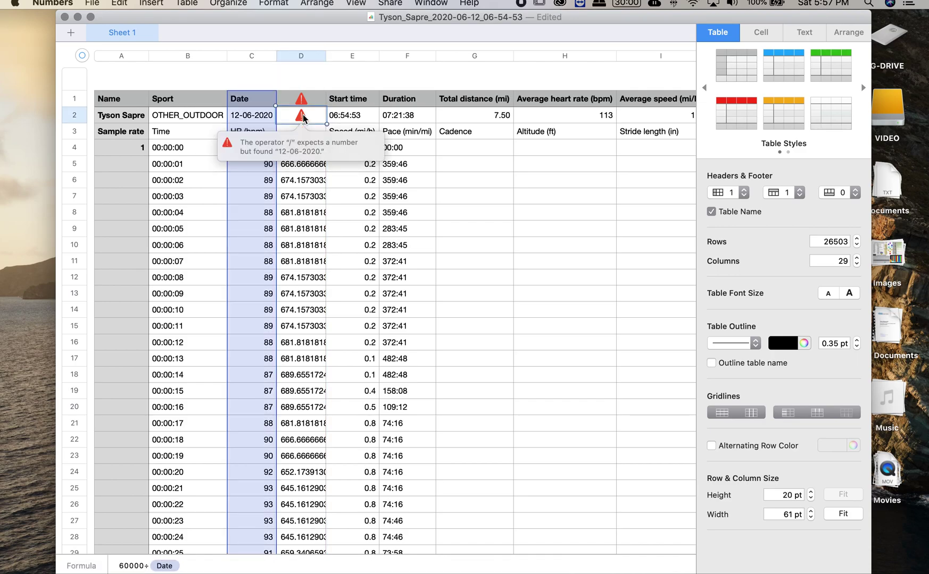
{"action": "key", "text": "Escape"}
{"action": "left_click_drag", "start_coordinate": [306, 102], "coordinate": [301, 132]}
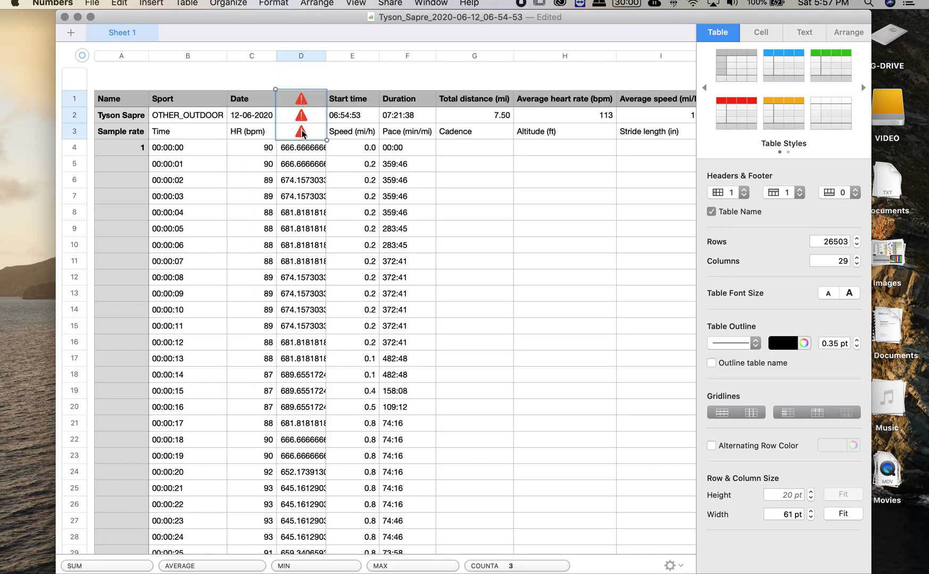
{"action": "key", "text": "Delete"}
Select the whole of column D and copy its values
{"action": "left_click", "coordinate": [302, 56]}
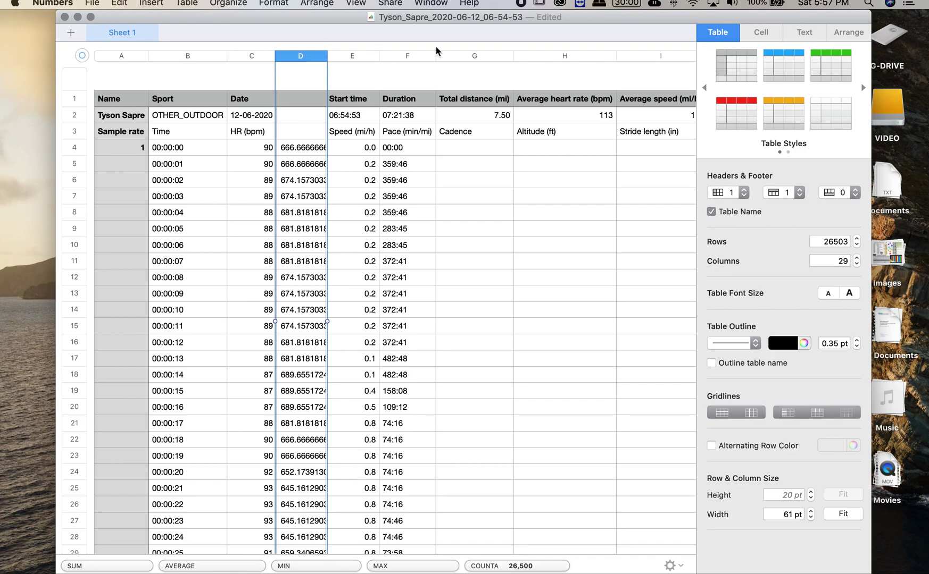
{"action": "left_click", "coordinate": [867, 4]}
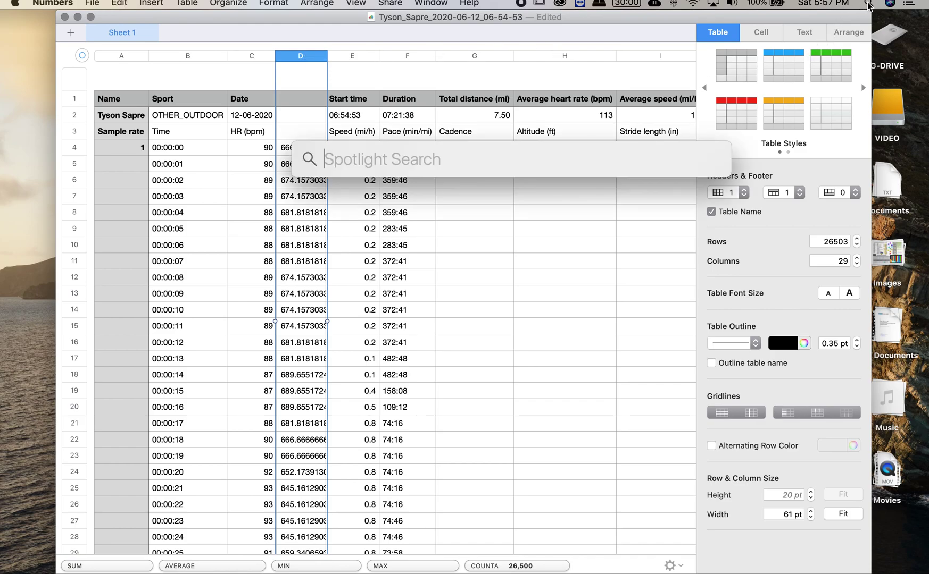
{"action": "type", "text": "te"}
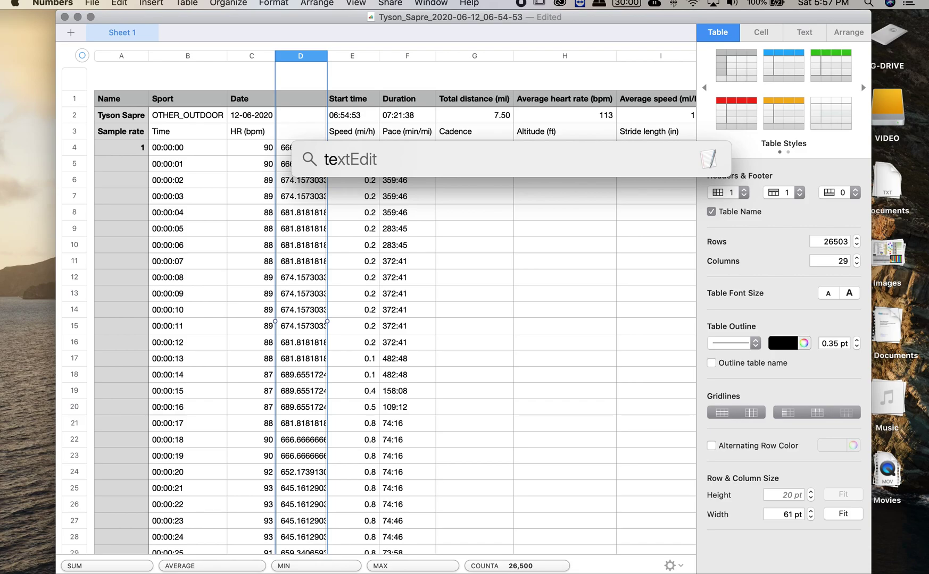
{"action": "key", "text": "Return"}
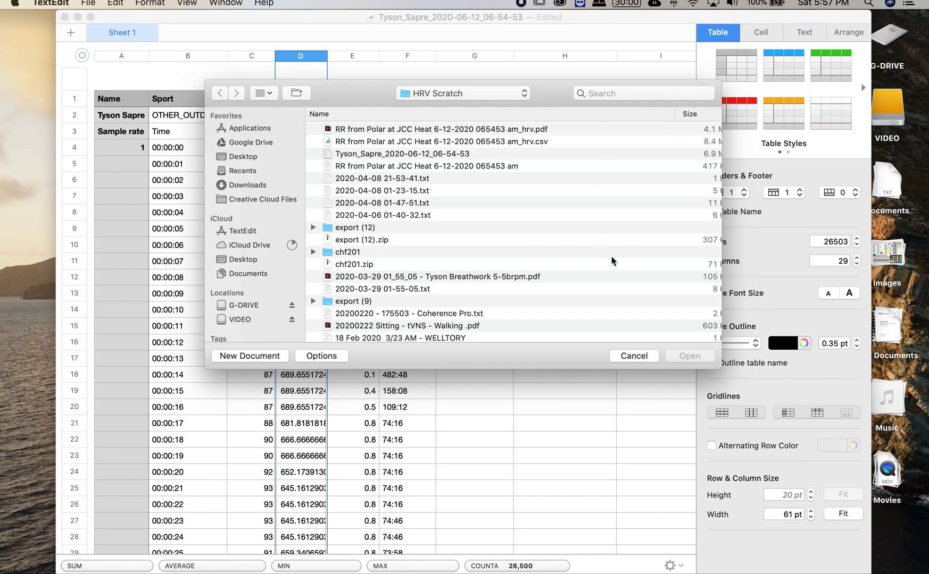
{"action": "left_click", "coordinate": [647, 358]}
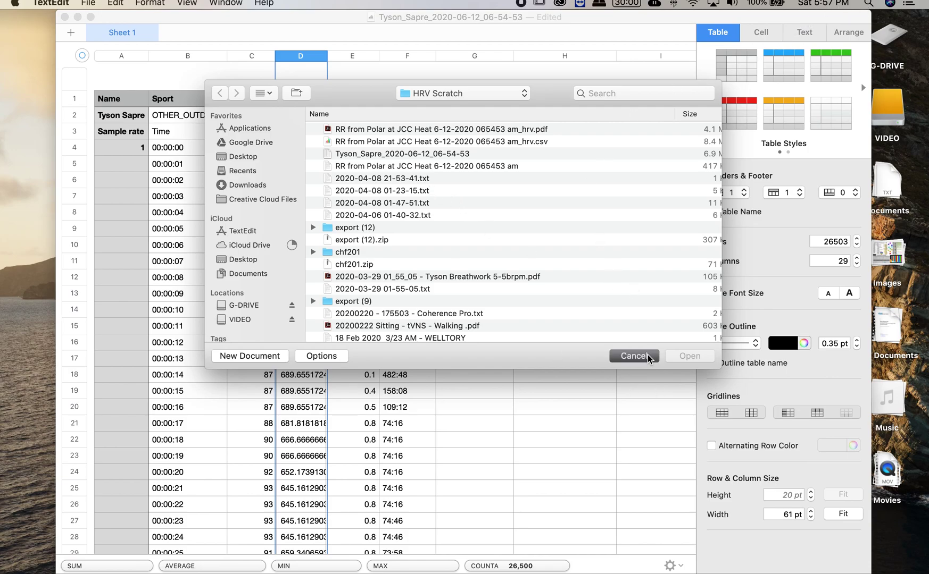
Switch to TextEdit, create a new blank document and paste the copied column D values into it
{"action": "left_click", "coordinate": [867, 4]}
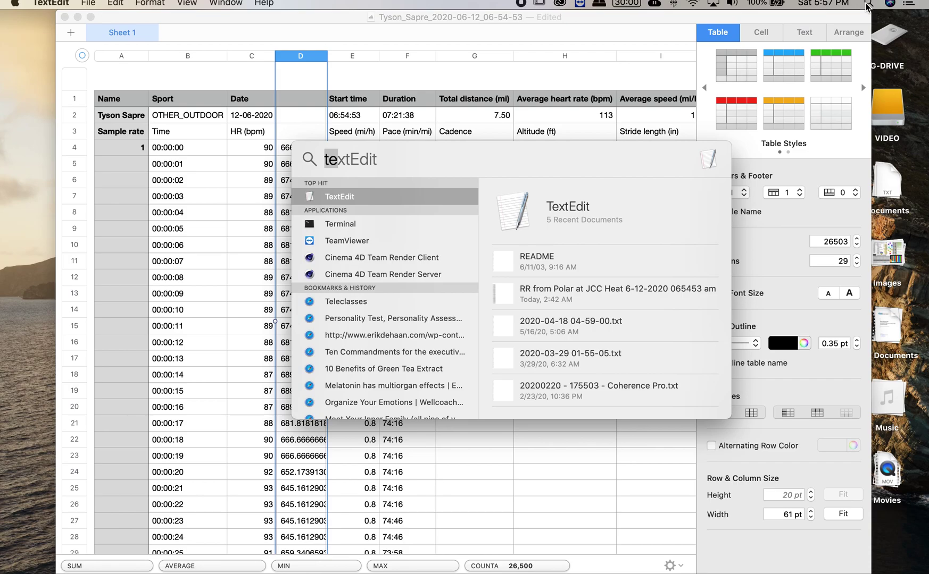
{"action": "left_click", "coordinate": [371, 198]}
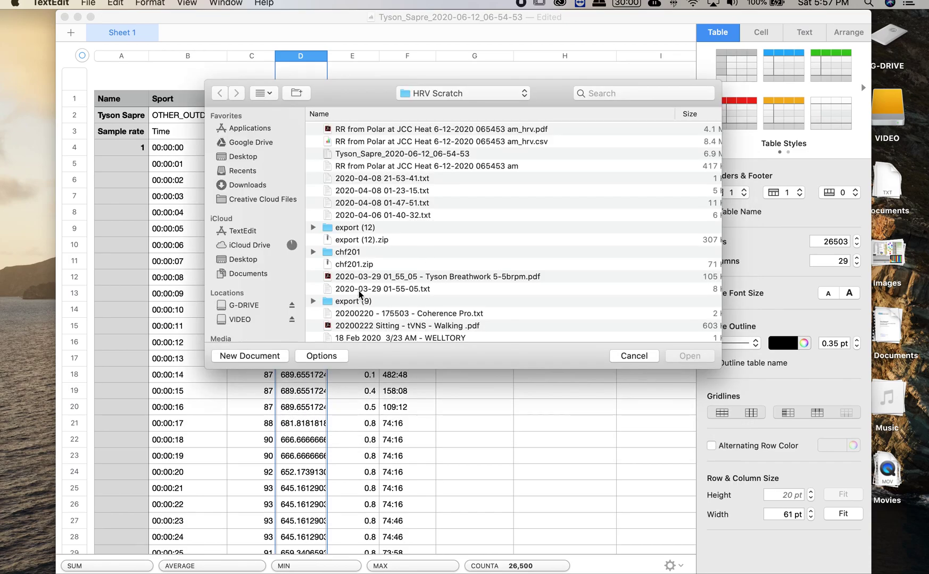
{"action": "left_click", "coordinate": [276, 354]}
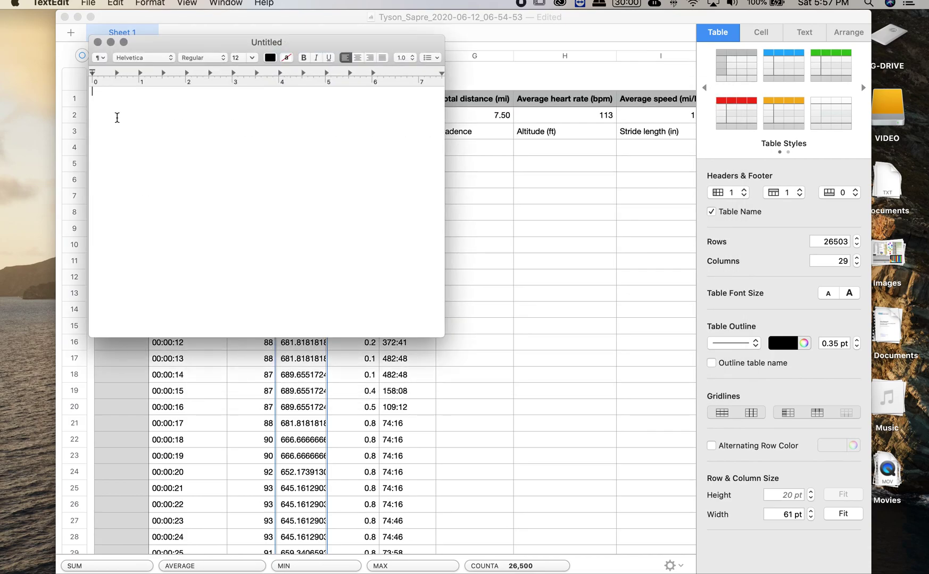
{"action": "key", "text": "super+v"}
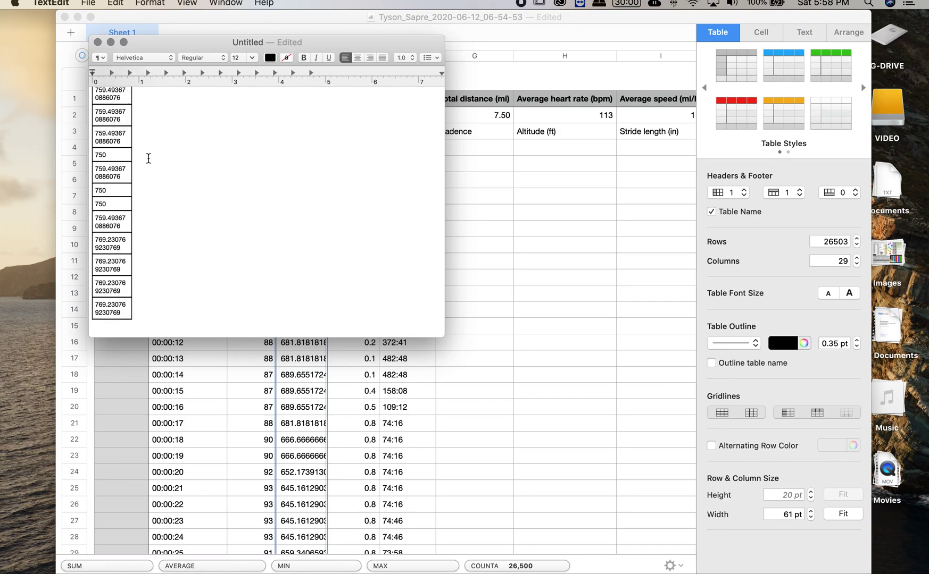
Convert the pasted document to plain text, accepting the loss of styles and table formatting
{"action": "scroll", "coordinate": [149, 158], "scroll_direction": "up", "scroll_amount": 2}
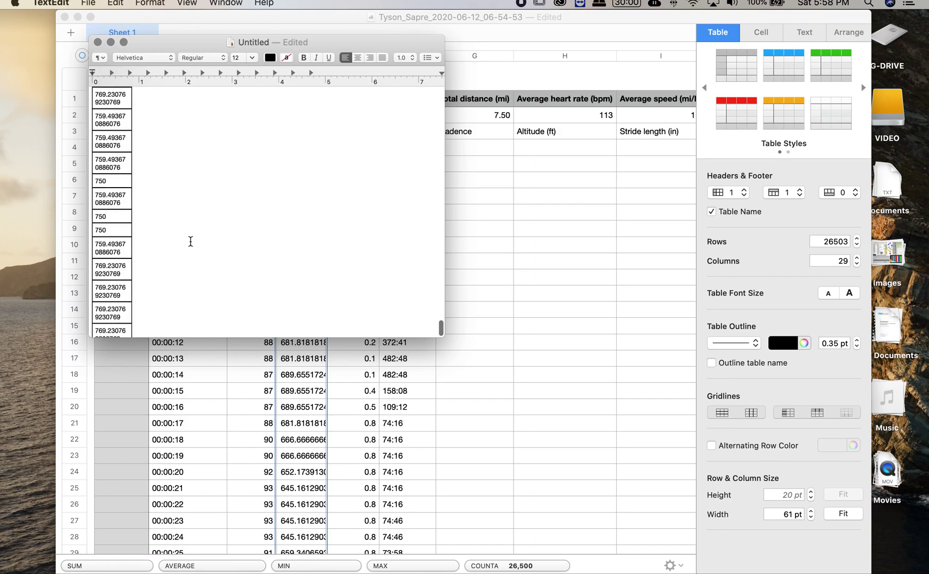
{"action": "scroll", "coordinate": [188, 241], "scroll_direction": "up", "scroll_amount": 3}
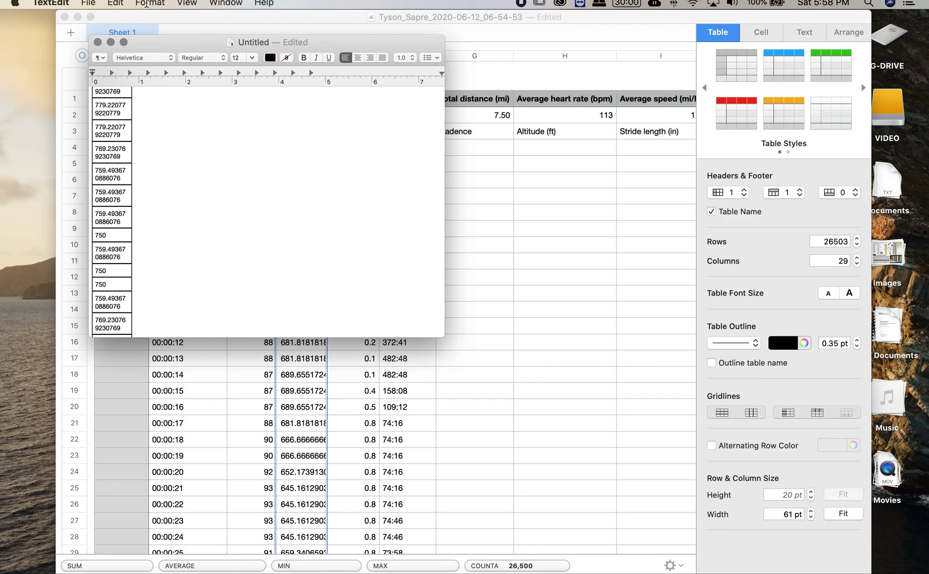
{"action": "left_click", "coordinate": [147, 4]}
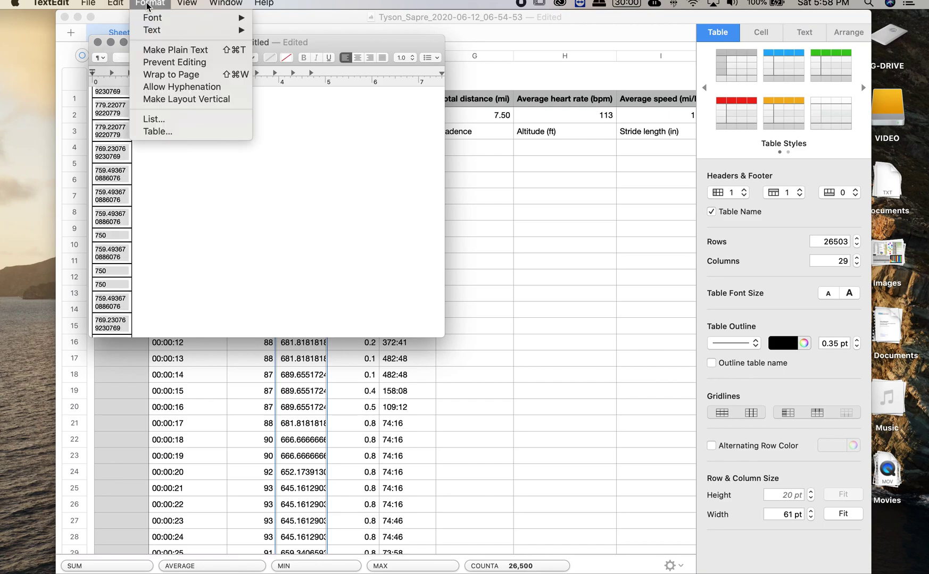
{"action": "left_click", "coordinate": [145, 51]}
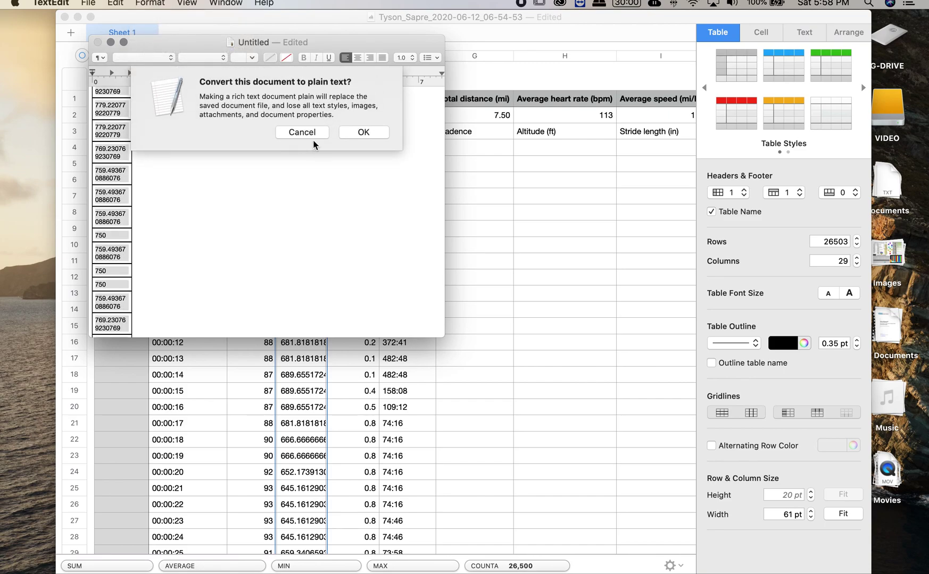
{"action": "left_click", "coordinate": [363, 132]}
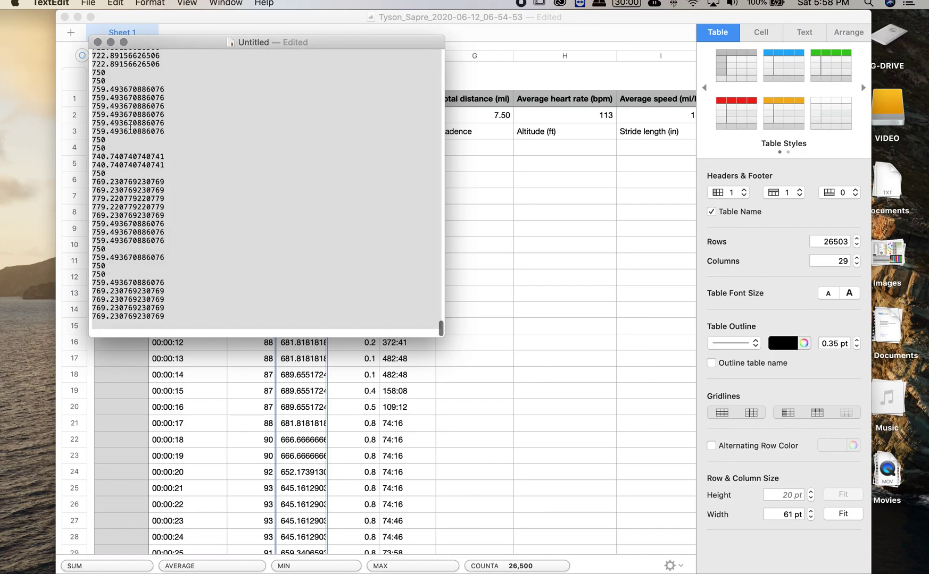
{"action": "left_click", "coordinate": [118, 144]}
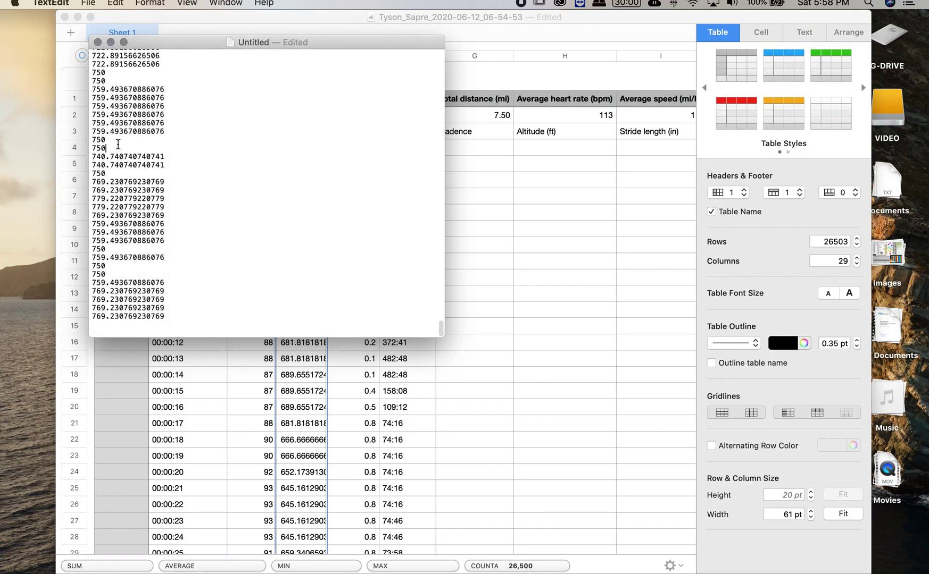
Remove the three empty lines above the first value at the start of the document
{"action": "scroll", "coordinate": [118, 144], "scroll_direction": "up", "scroll_amount": 10}
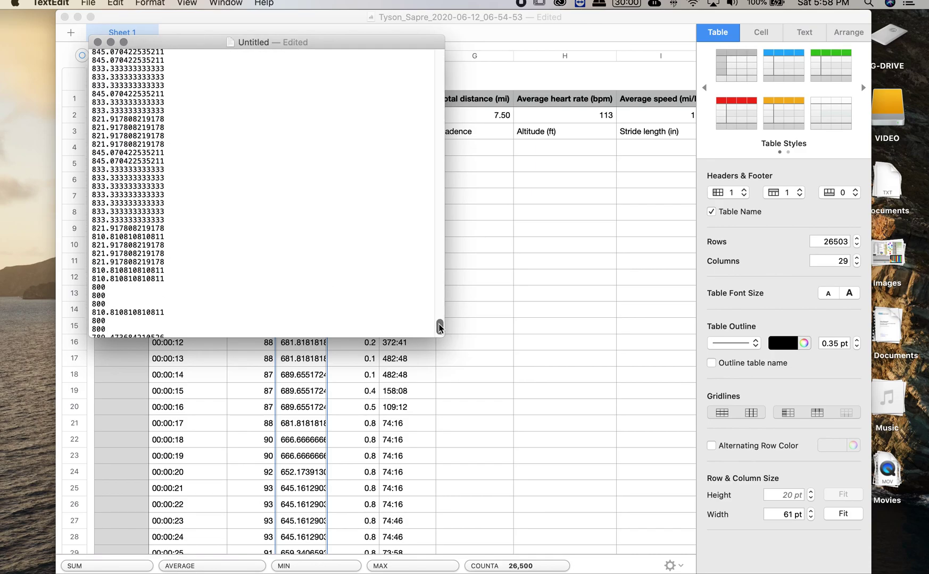
{"action": "scroll", "coordinate": [443, 326], "scroll_direction": "up", "scroll_amount": 20}
{"action": "scroll", "coordinate": [439, 123], "scroll_direction": "up", "scroll_amount": 20}
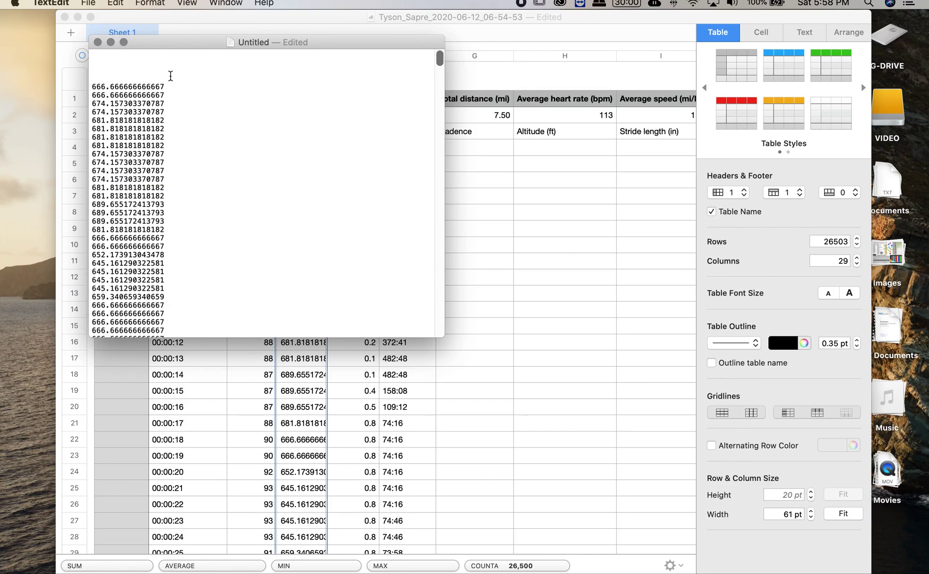
{"action": "scroll", "coordinate": [89, 73], "scroll_direction": "down", "scroll_amount": 1}
{"action": "scroll", "coordinate": [90, 75], "scroll_direction": "up", "scroll_amount": 2}
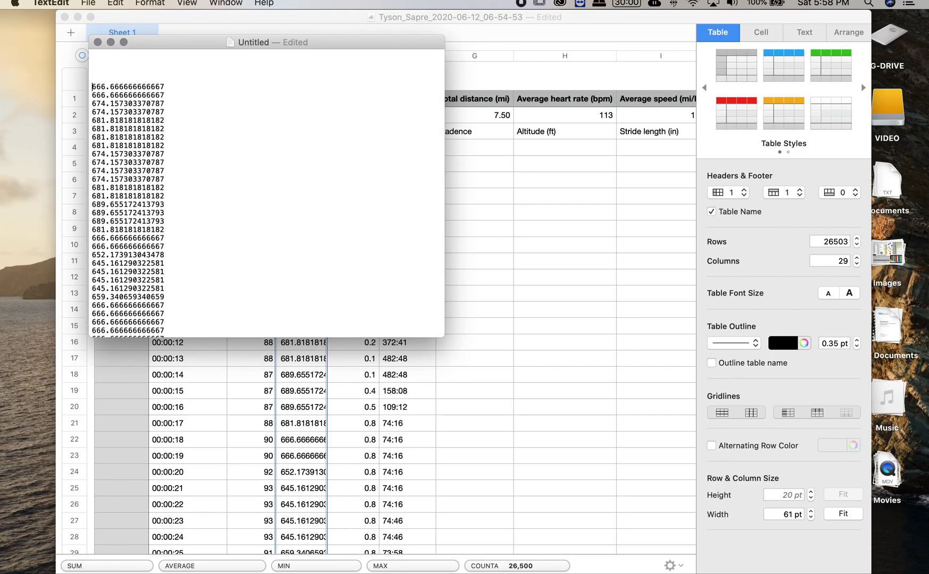
{"action": "key", "text": "BackSpace"}
{"action": "key", "text": "BackSpace"}
{"action": "key", "text": "BackSpace"}
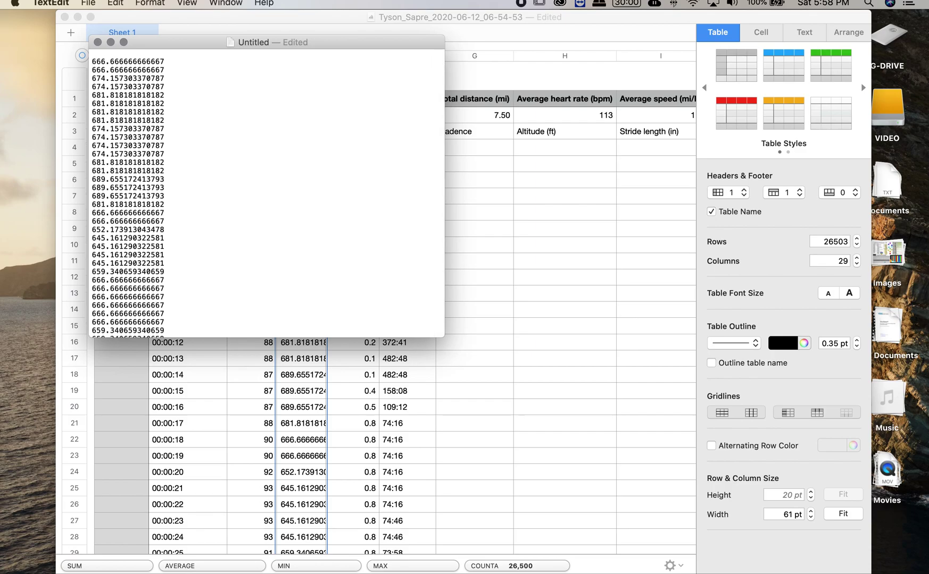
Rename the untitled document "Polar h10 HR to RR", keeping it in the TextEdit iCloud folder
{"action": "left_click_drag", "start_coordinate": [155, 44], "coordinate": [173, 51]}
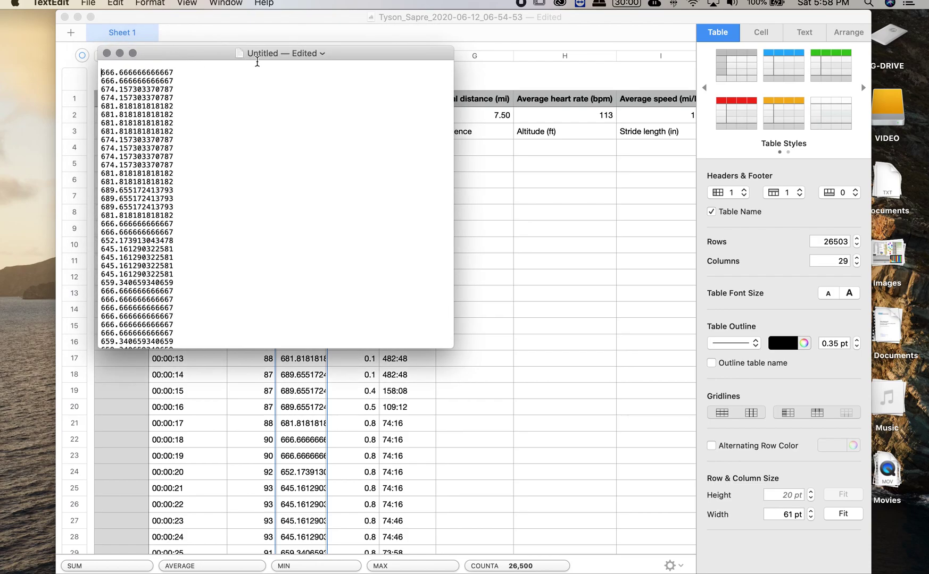
{"action": "left_click", "coordinate": [297, 55]}
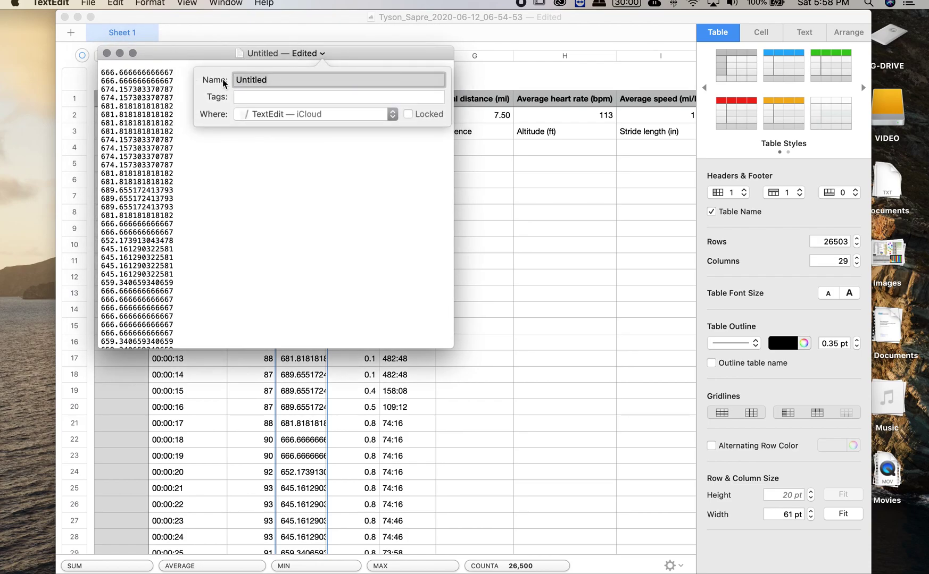
{"action": "type", "text": "Polar h10 to"}
{"action": "key", "text": "BackSpace"}
{"action": "key", "text": "BackSpace"}
{"action": "key", "text": "BackSpace"}
{"action": "type", "text": "HR to RR"}
{"action": "left_click", "coordinate": [240, 157]}
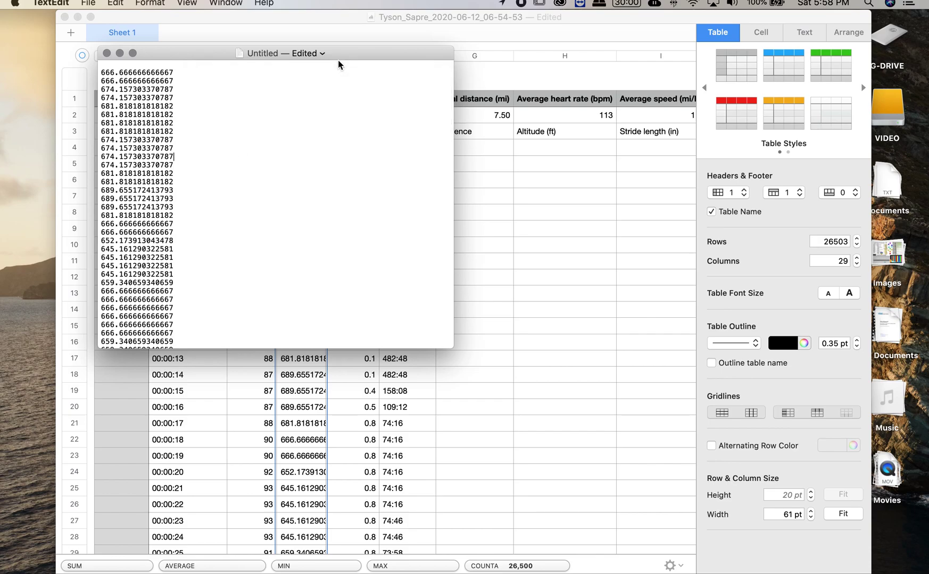
Save the changes to the "Polar h10 HR to RR" text document
{"action": "left_click_drag", "start_coordinate": [166, 56], "coordinate": [167, 63]}
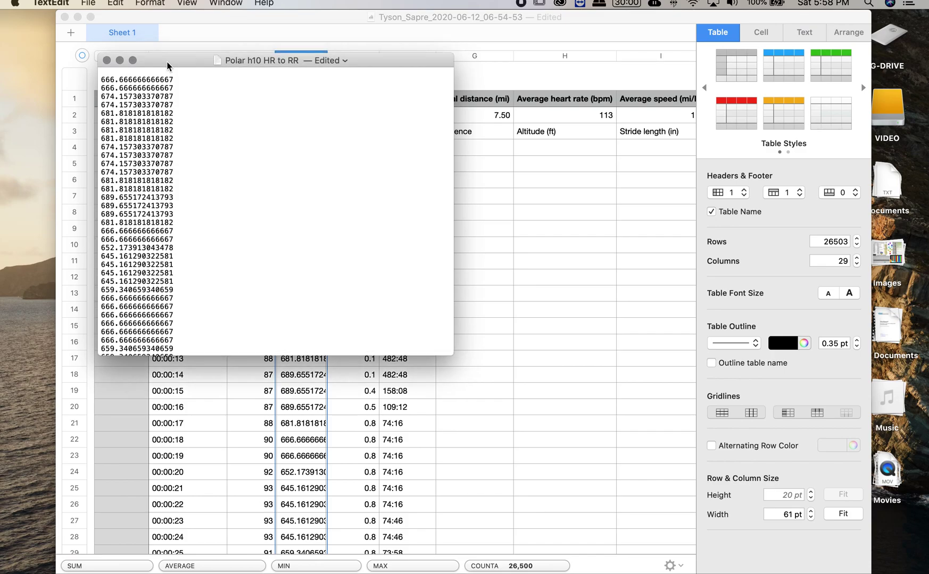
{"action": "left_click", "coordinate": [88, 4]}
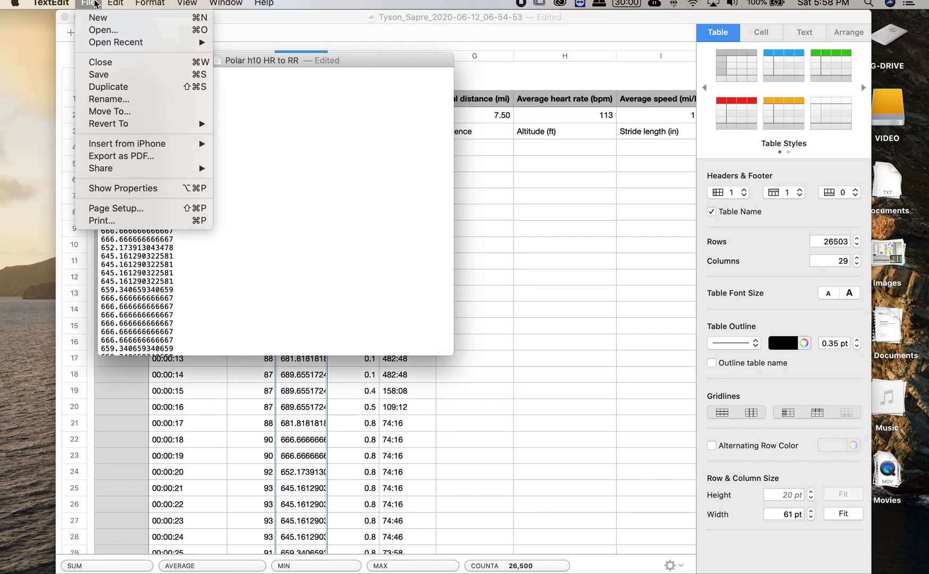
{"action": "left_click", "coordinate": [111, 77]}
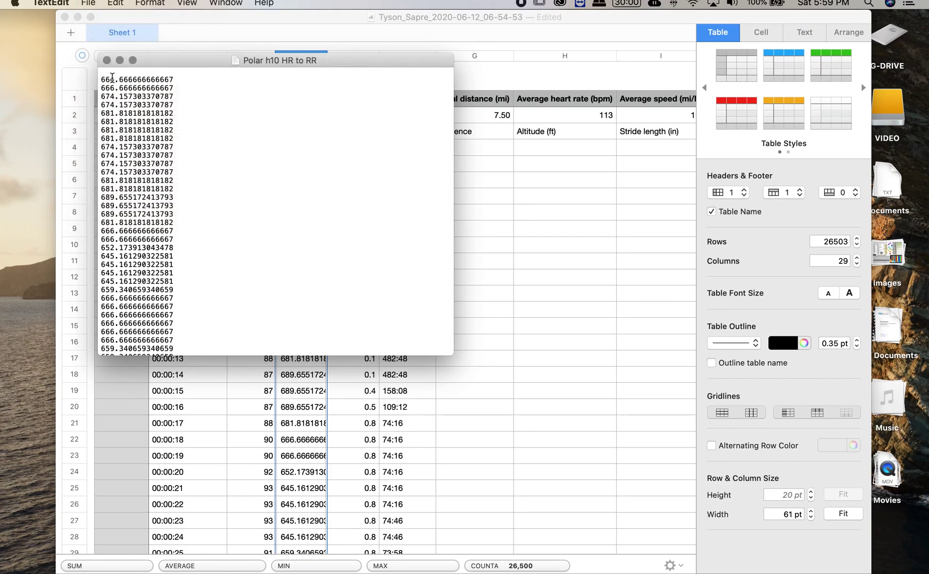
Move the "Polar h10 HR to RR" text document to the HRV Scratch folder
{"action": "left_click_drag", "start_coordinate": [182, 65], "coordinate": [102, 109]}
{"action": "left_click", "coordinate": [50, 3]}
{"action": "mouse_move", "coordinate": [90, 4]}
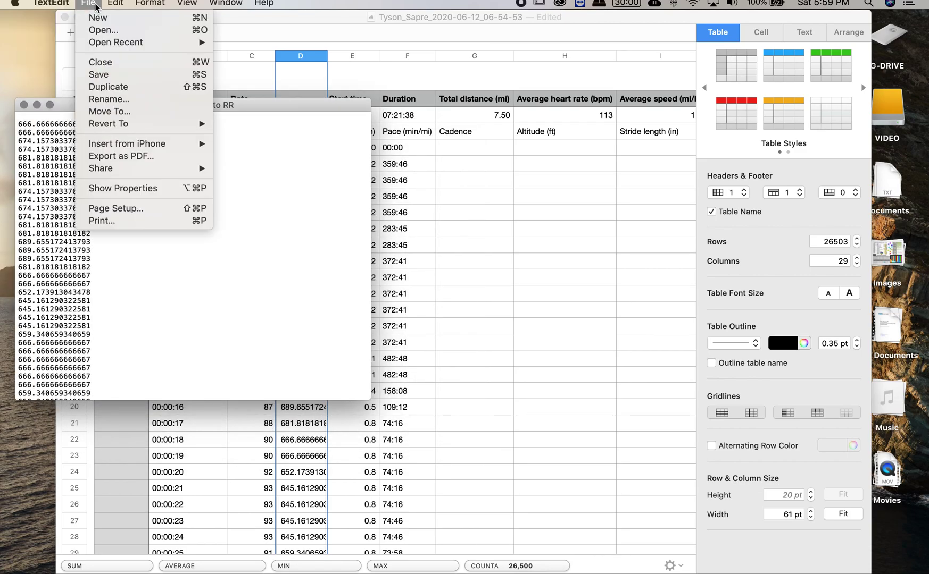
{"action": "left_click", "coordinate": [116, 112]}
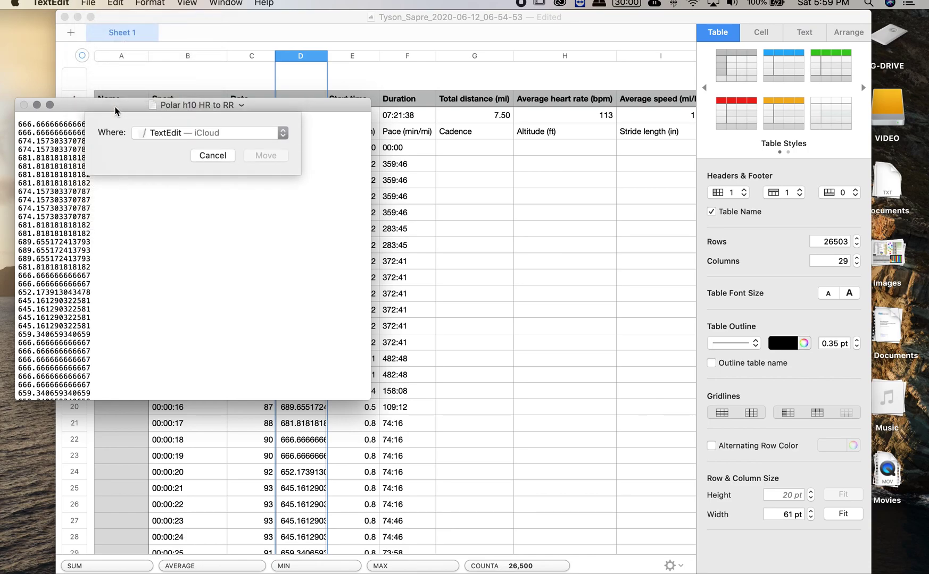
{"action": "left_click", "coordinate": [247, 133]}
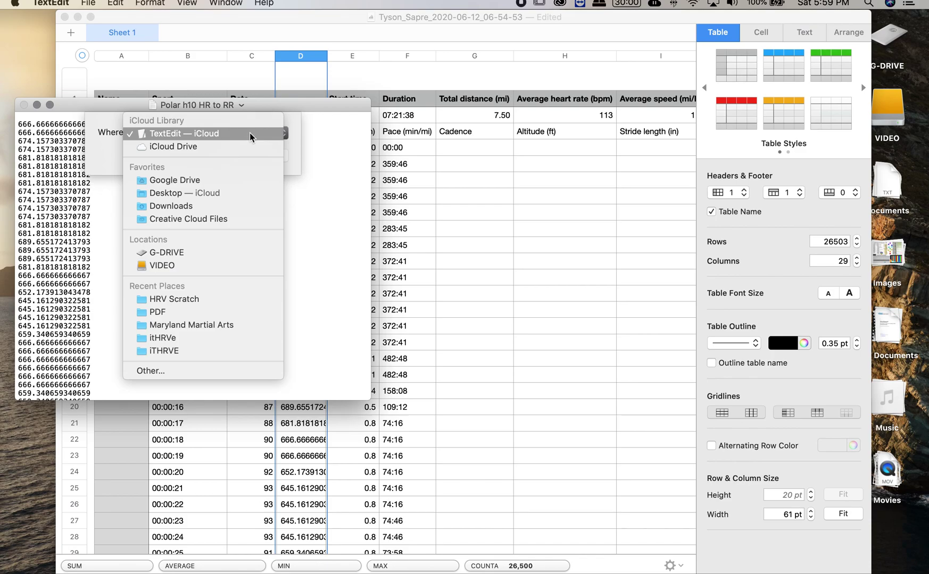
{"action": "left_click", "coordinate": [221, 301]}
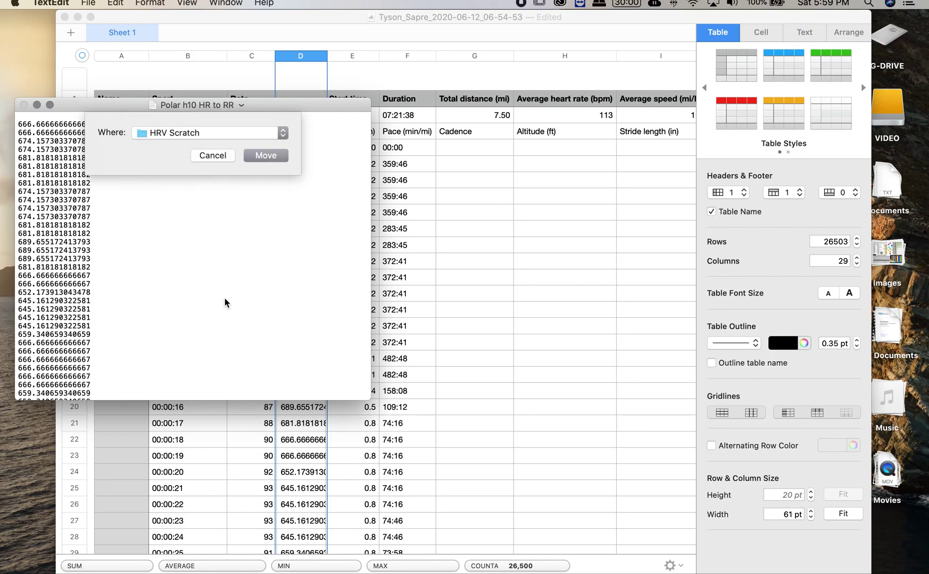
{"action": "left_click", "coordinate": [266, 156]}
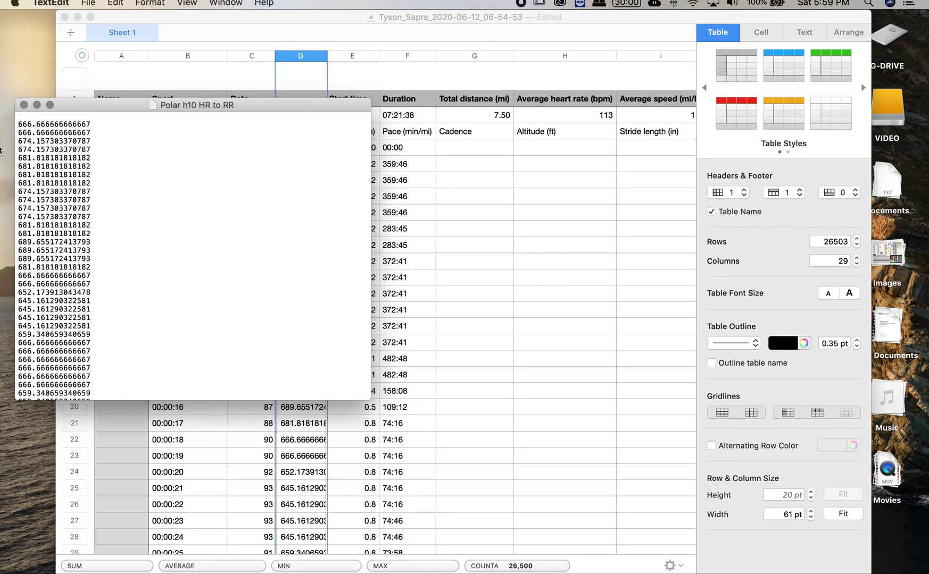
Close the text document, minimise the spreadsheet, and close the Downloads and Security & Privacy windows
{"action": "mouse_move", "coordinate": [8, 128]}
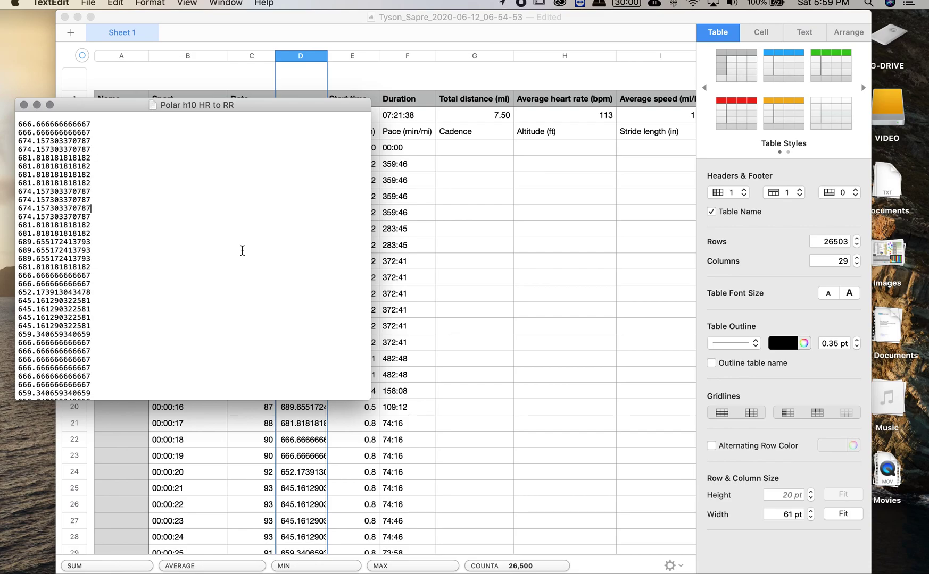
{"action": "left_click_drag", "start_coordinate": [345, 105], "coordinate": [626, 153]}
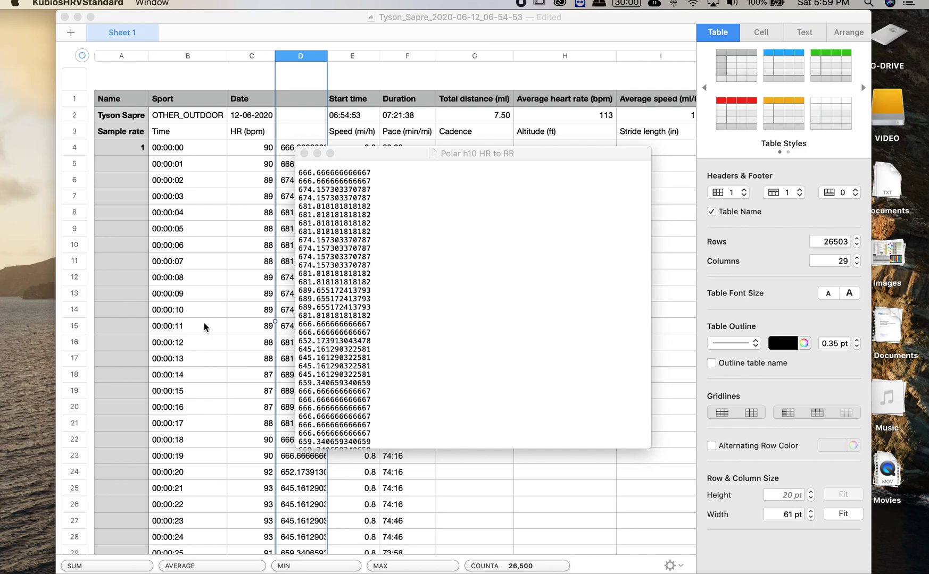
{"action": "left_click", "coordinate": [343, 170]}
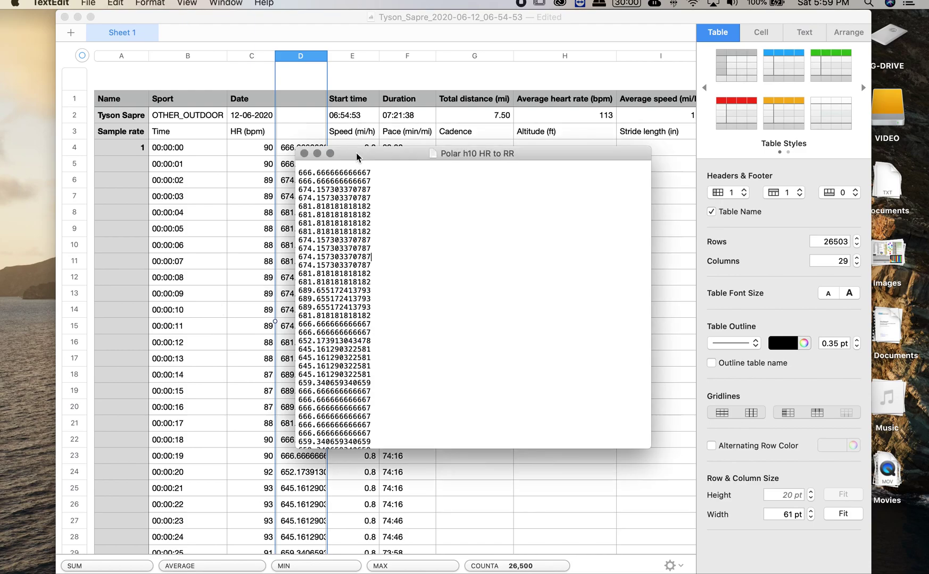
{"action": "left_click", "coordinate": [304, 154]}
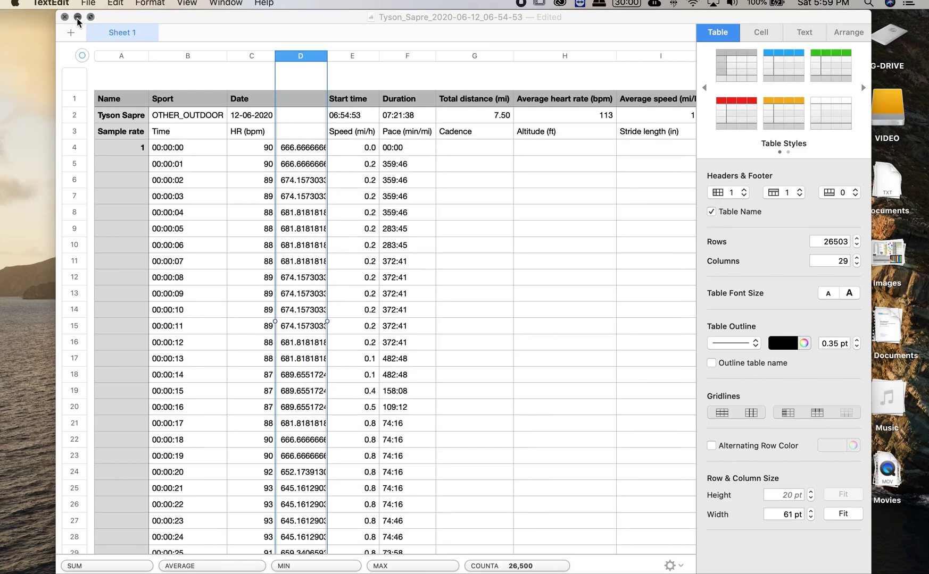
{"action": "left_click", "coordinate": [77, 17]}
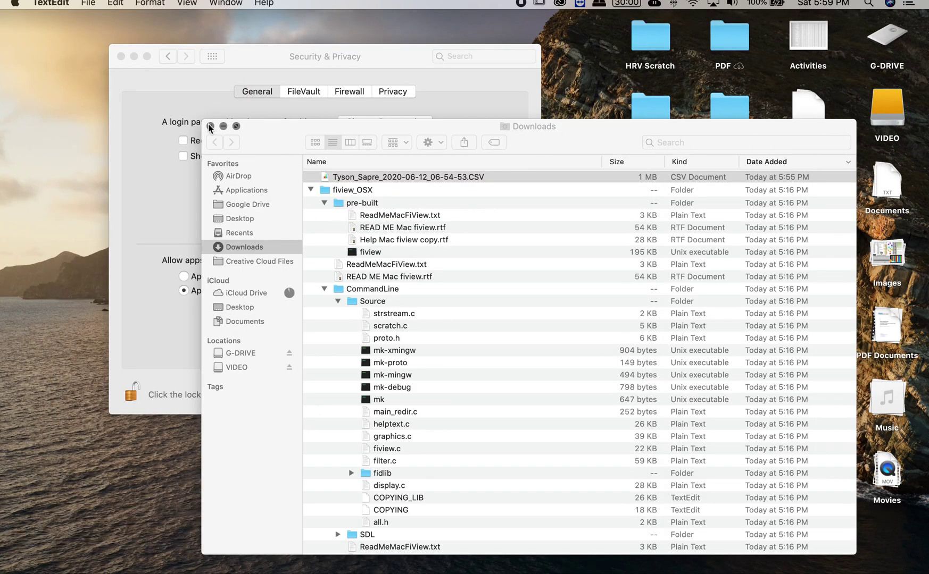
{"action": "left_click", "coordinate": [210, 126]}
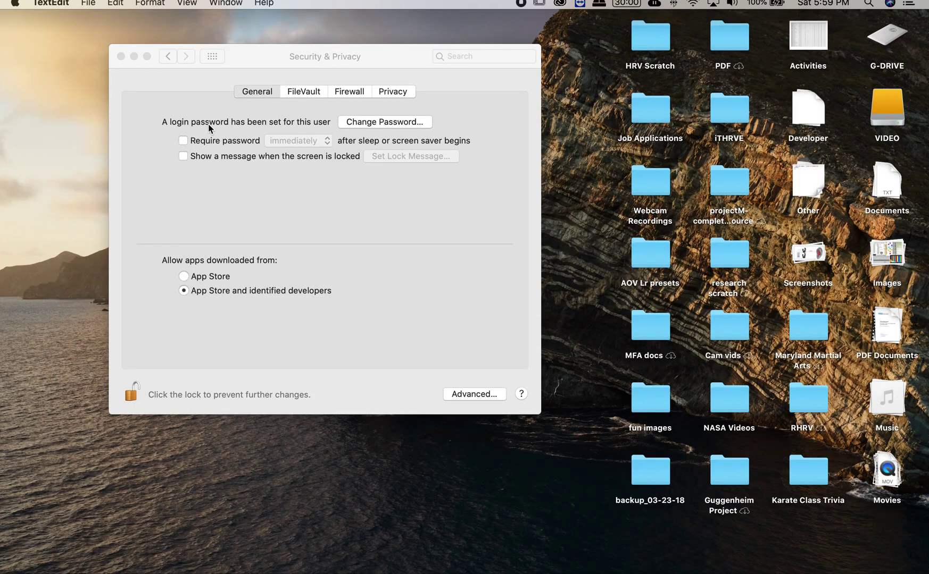
{"action": "left_click", "coordinate": [120, 56]}
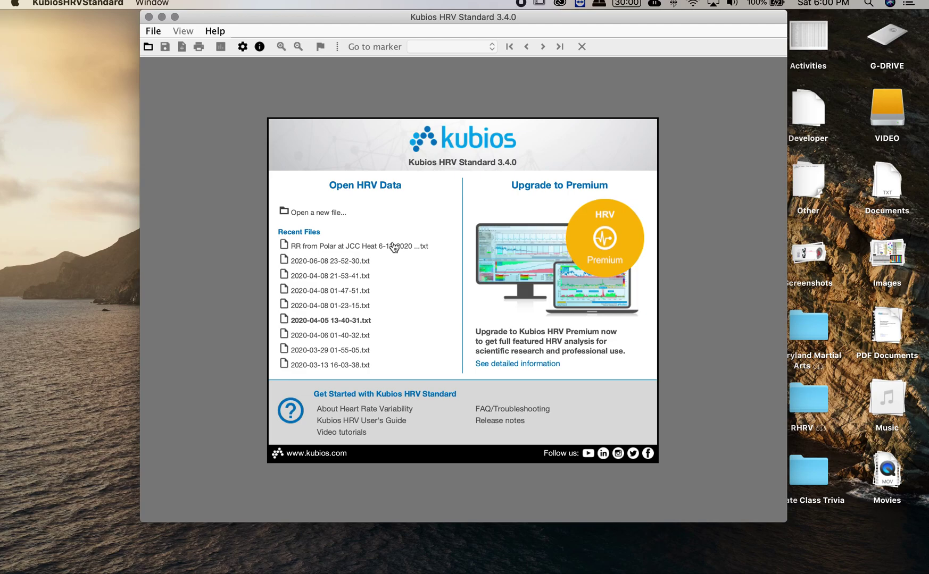
Switch to Kubios HRV Standard, open "Polar h10 HR to RR" from the HRV Scratch folder, and enlarge the window to fill the screen
{"action": "left_click", "coordinate": [318, 213]}
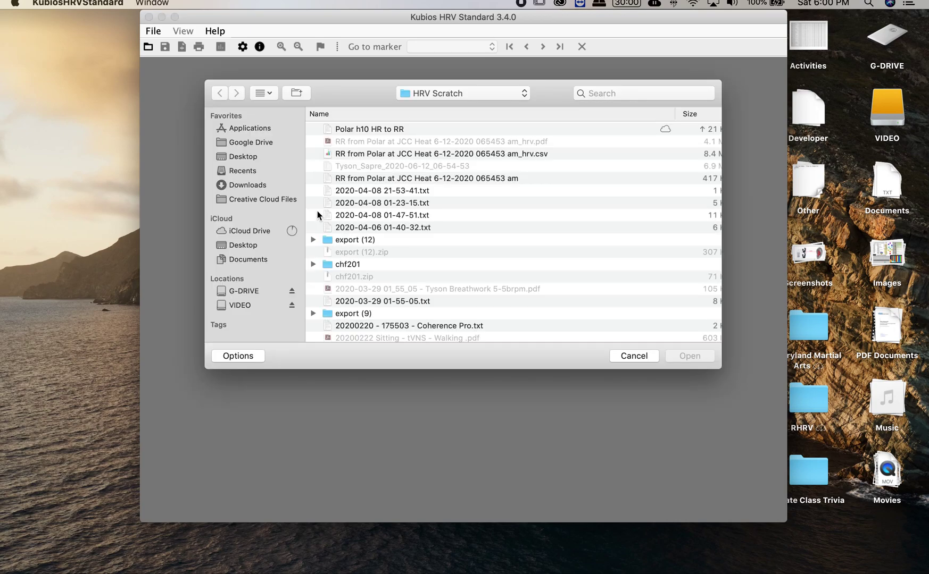
{"action": "left_click", "coordinate": [362, 129]}
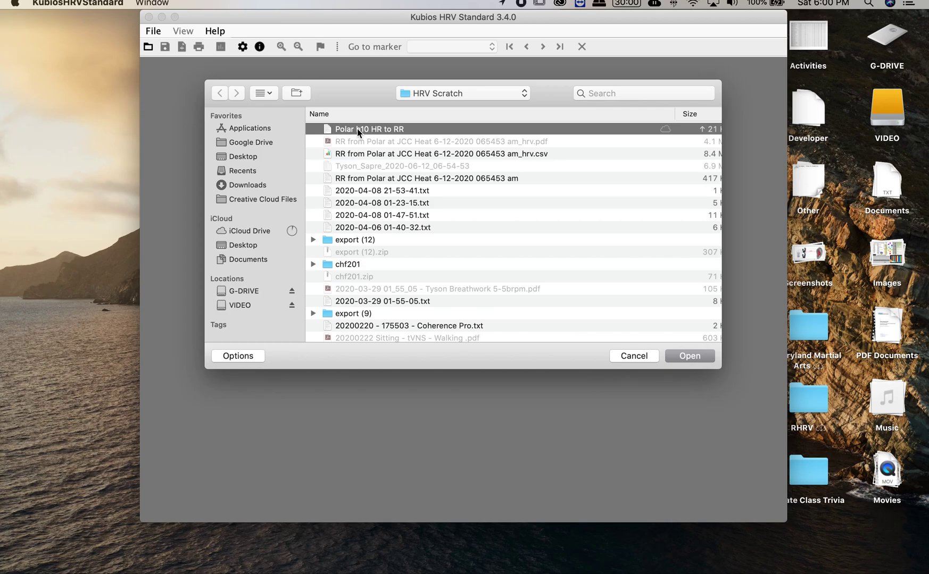
{"action": "scroll", "coordinate": [367, 213], "scroll_direction": "down", "scroll_amount": 1}
{"action": "scroll", "coordinate": [399, 343], "scroll_direction": "up", "scroll_amount": 1}
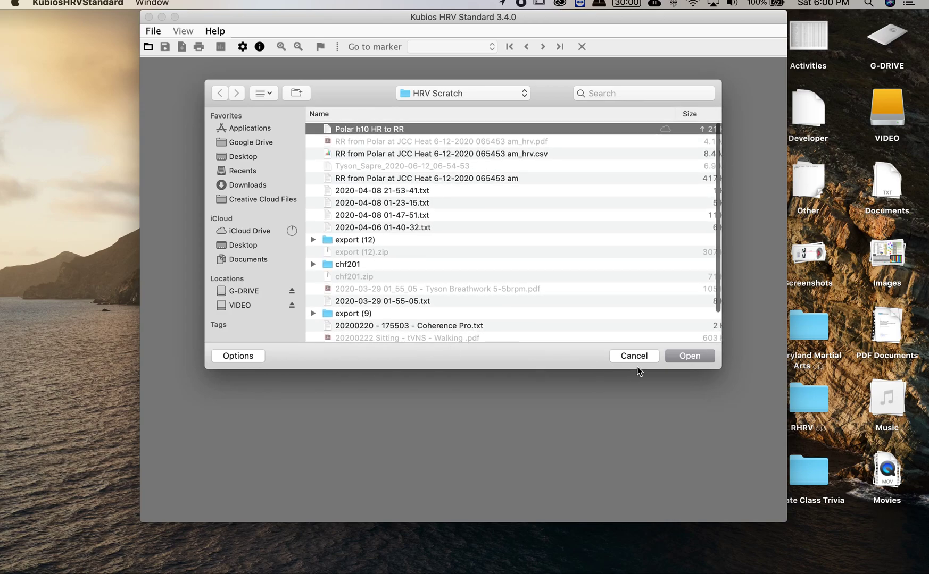
{"action": "left_click", "coordinate": [690, 356]}
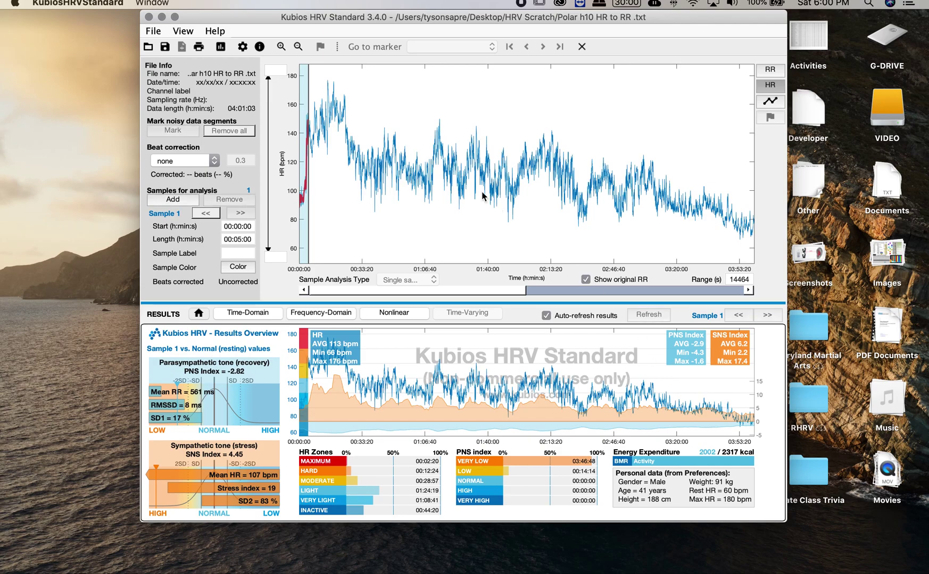
{"action": "left_click", "coordinate": [175, 19]}
{"action": "left_click", "coordinate": [174, 20]}
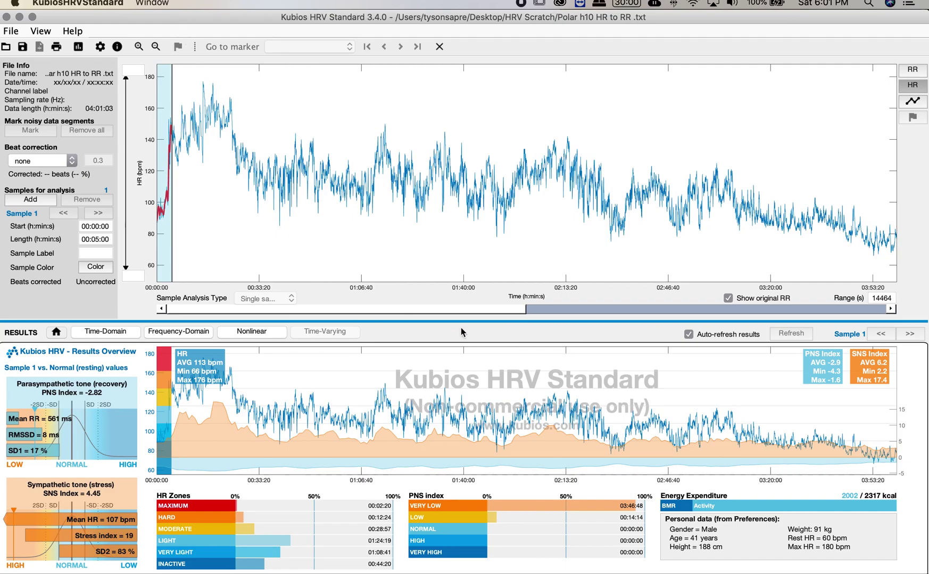
Display the data series as RR intervals instead of heart rate, showing it from the start of the recording
{"action": "left_click_drag", "start_coordinate": [468, 313], "coordinate": [718, 320]}
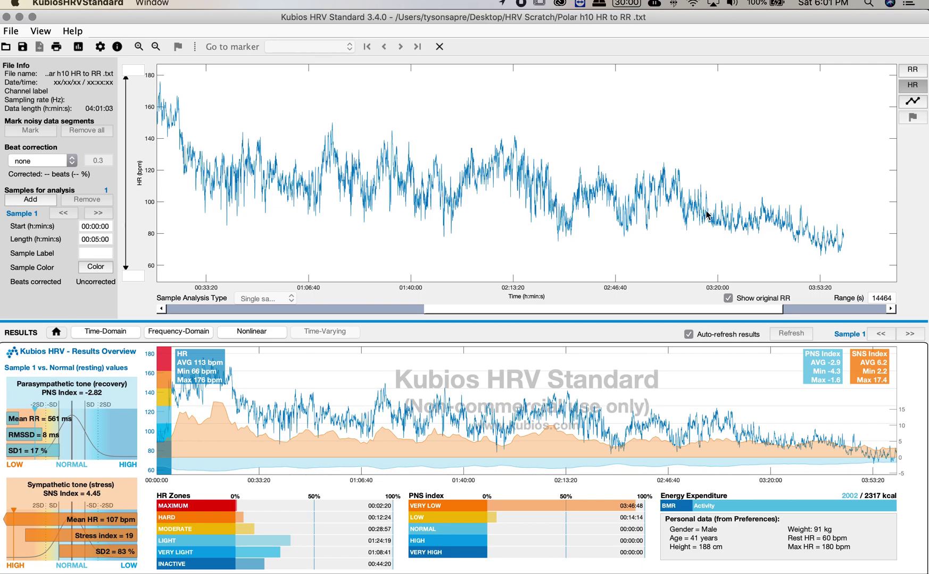
{"action": "left_click", "coordinate": [912, 70]}
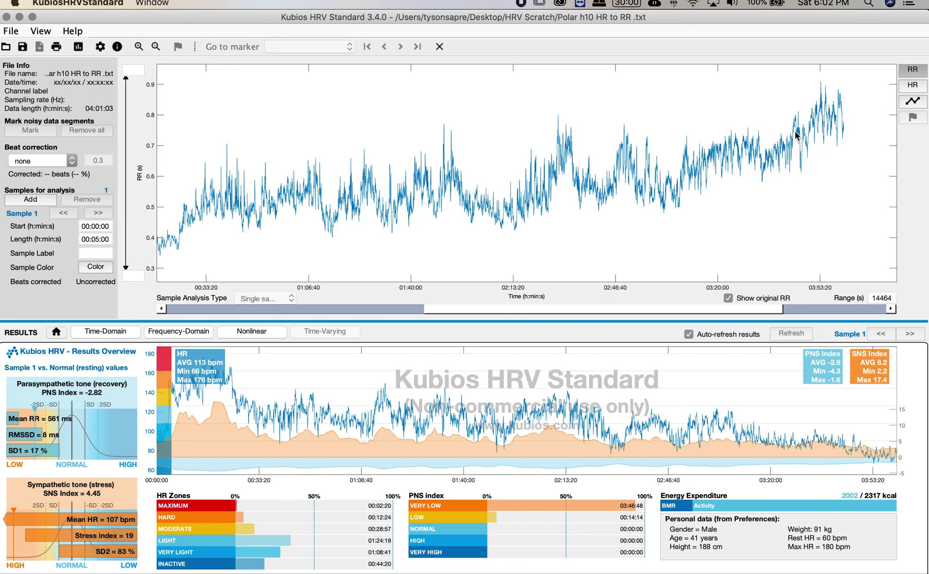
{"action": "scroll", "coordinate": [805, 143], "scroll_direction": "left", "scroll_amount": 3}
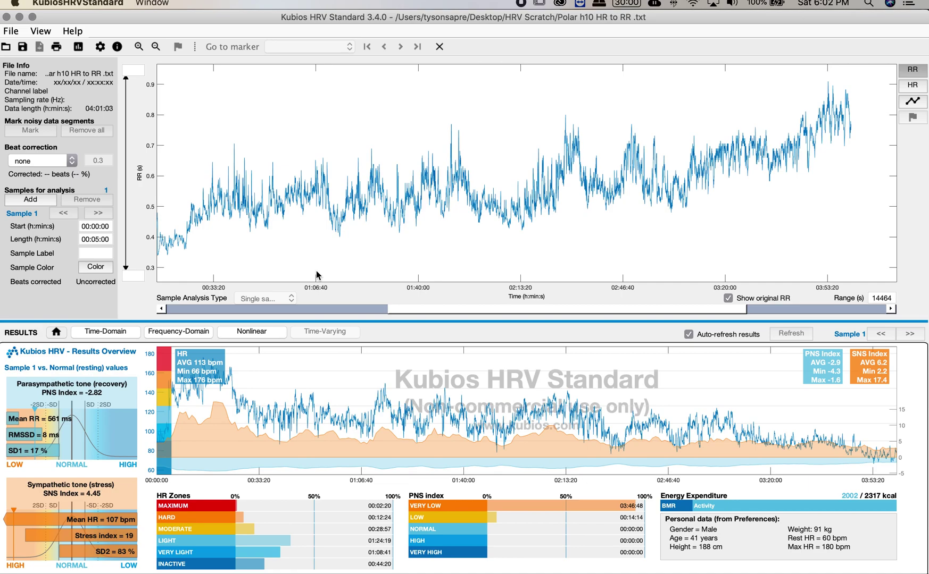
{"action": "left_click", "coordinate": [376, 312]}
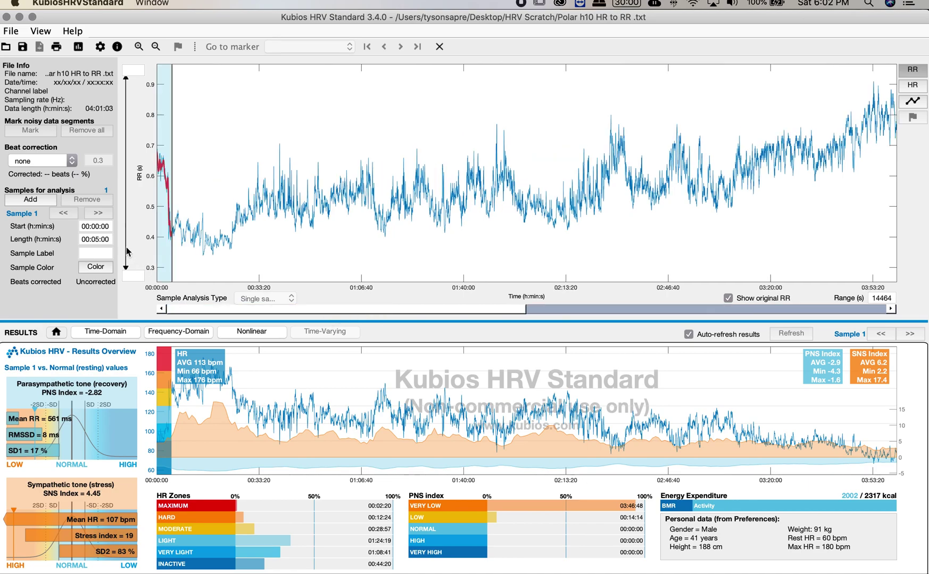
Move the first analysis sample to start at 00:19:37 and add a second 5-minute sample starting at 03:15:53
{"action": "left_click_drag", "start_coordinate": [163, 215], "coordinate": [242, 217]}
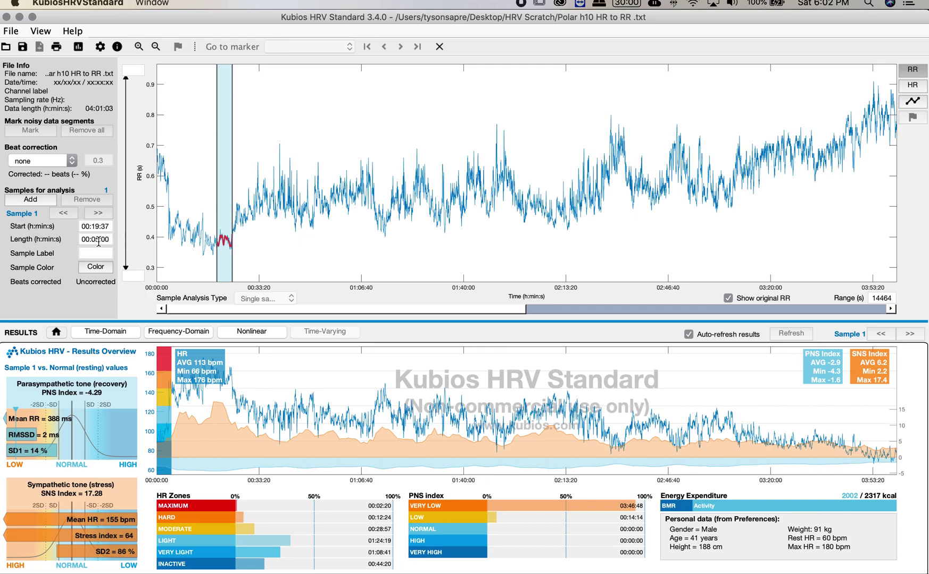
{"action": "right_click", "coordinate": [226, 193]}
{"action": "left_click", "coordinate": [255, 217]}
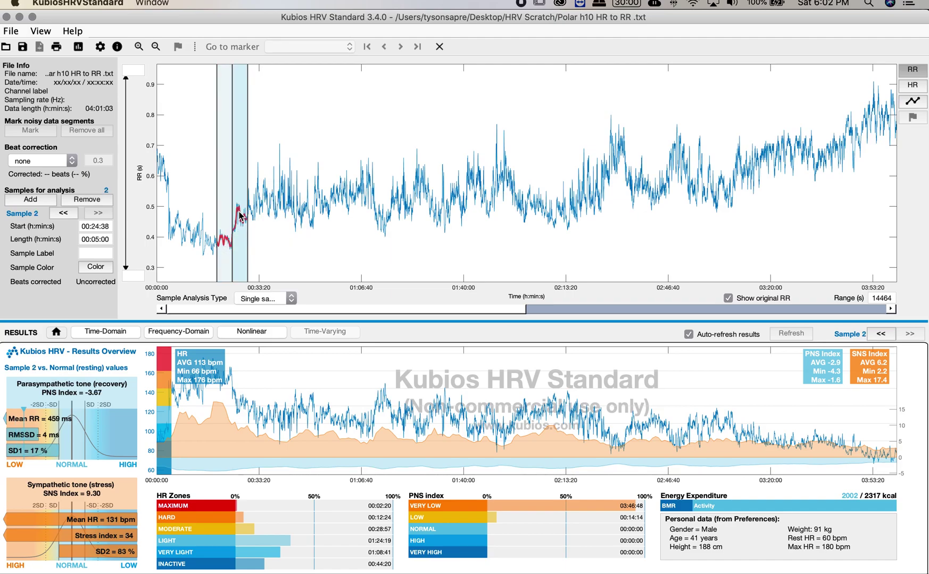
{"action": "left_click_drag", "start_coordinate": [257, 213], "coordinate": [765, 204]}
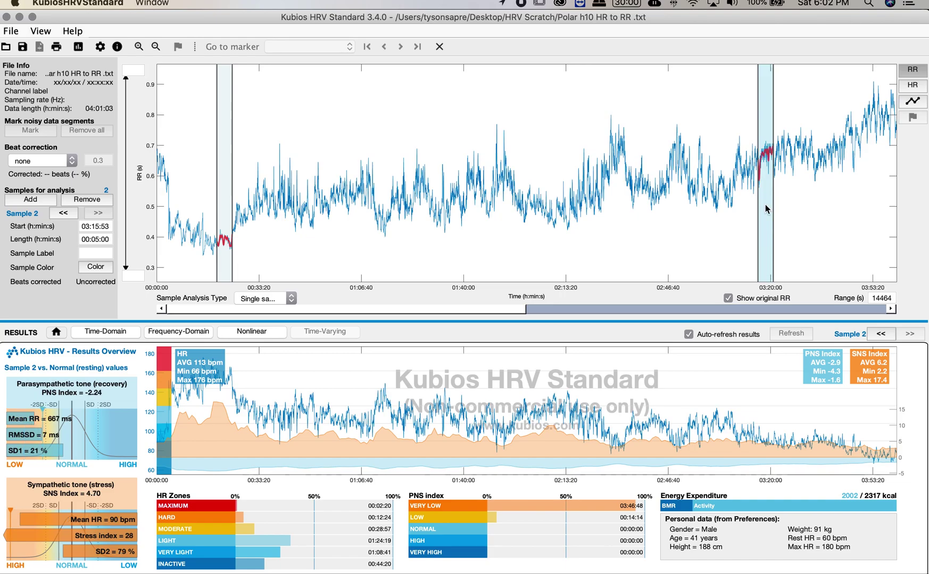
Compare the time-domain results of Sample 1 and Sample 2
{"action": "left_click", "coordinate": [126, 335]}
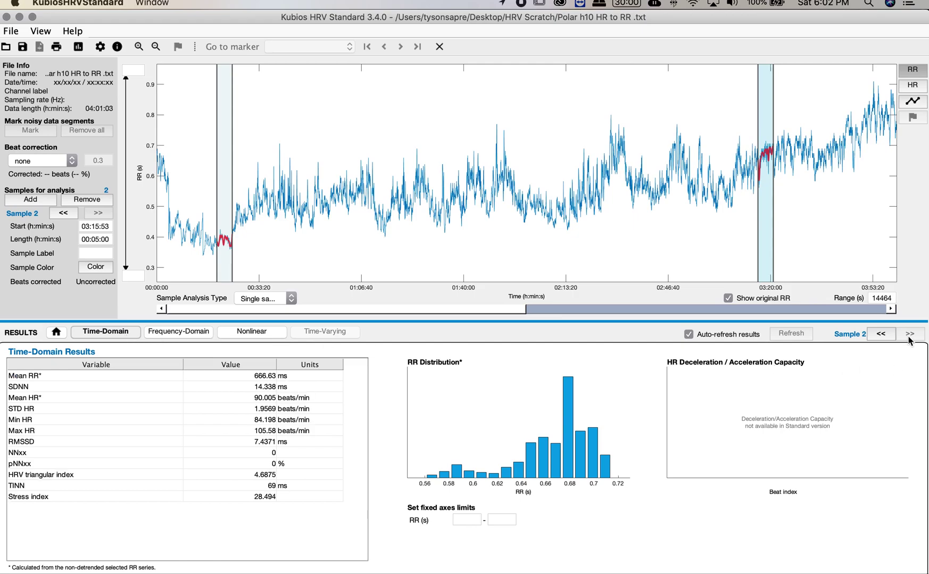
{"action": "left_click", "coordinate": [880, 334]}
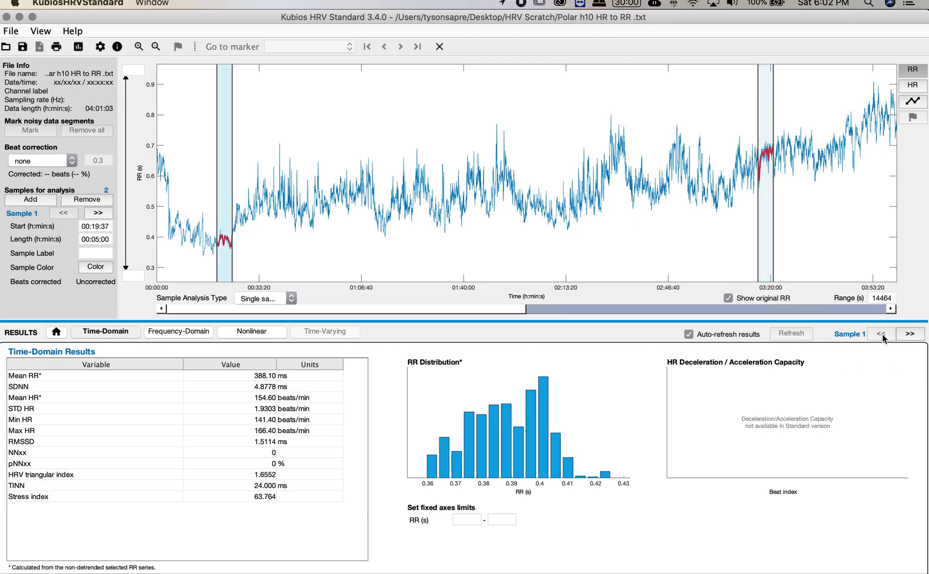
{"action": "left_click", "coordinate": [910, 335]}
{"action": "left_click", "coordinate": [881, 335]}
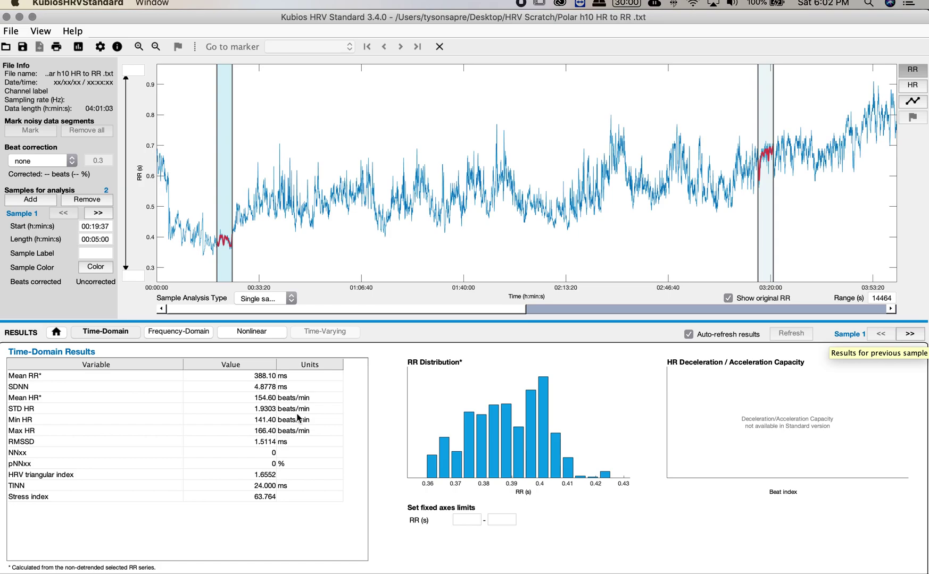
{"action": "left_click", "coordinate": [910, 334]}
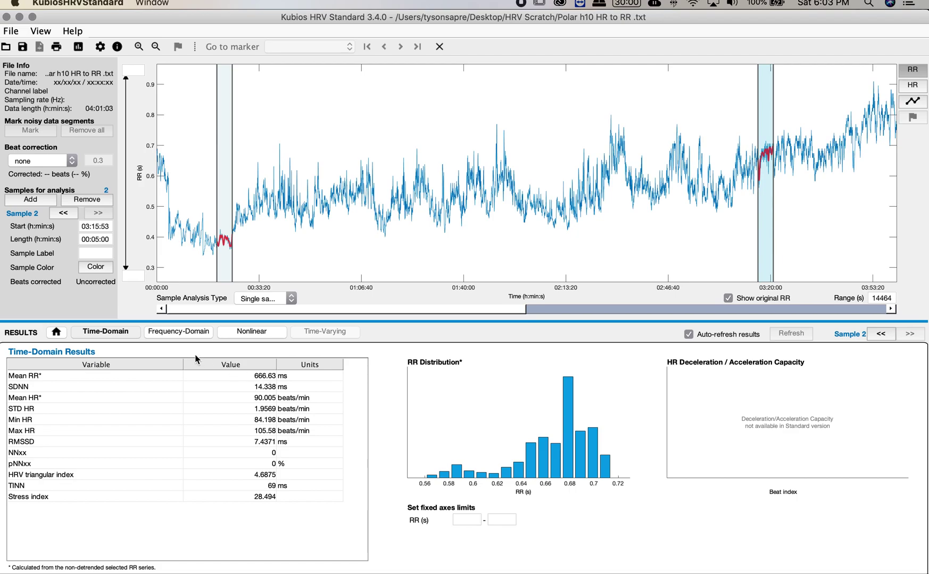
Review the frequency-domain results of both samples and the nonlinear results, and return to the results overview
{"action": "left_click", "coordinate": [185, 334]}
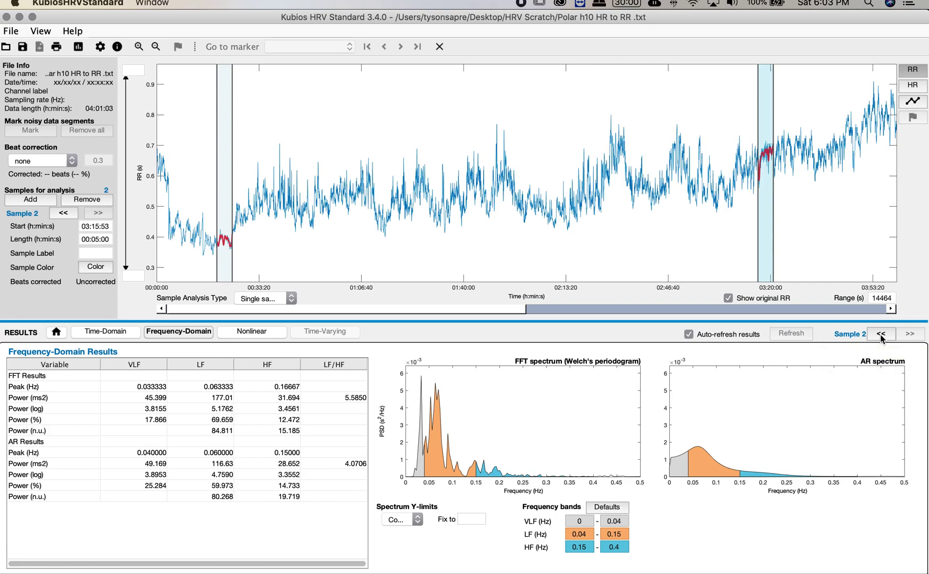
{"action": "left_click", "coordinate": [880, 334]}
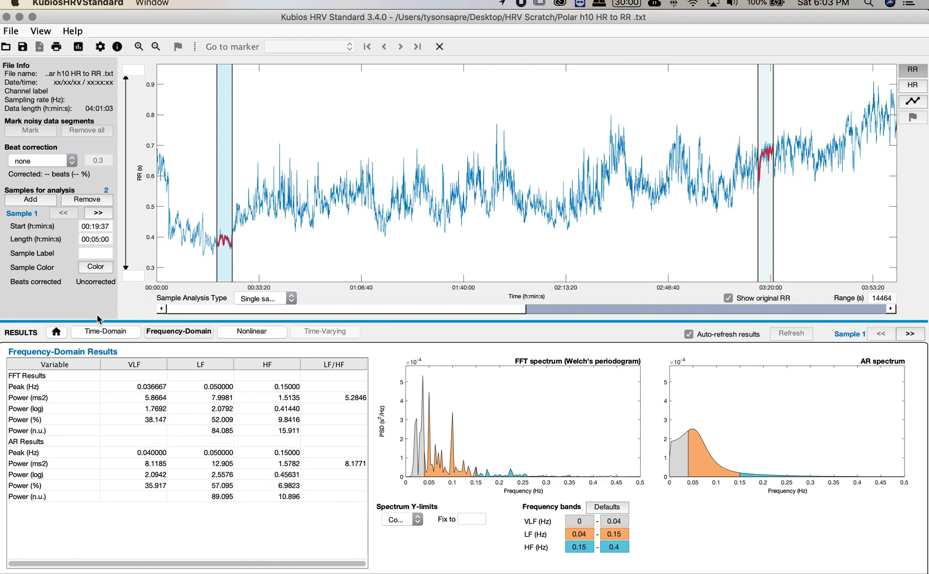
{"action": "left_click", "coordinate": [245, 332]}
{"action": "left_click", "coordinate": [55, 333]}
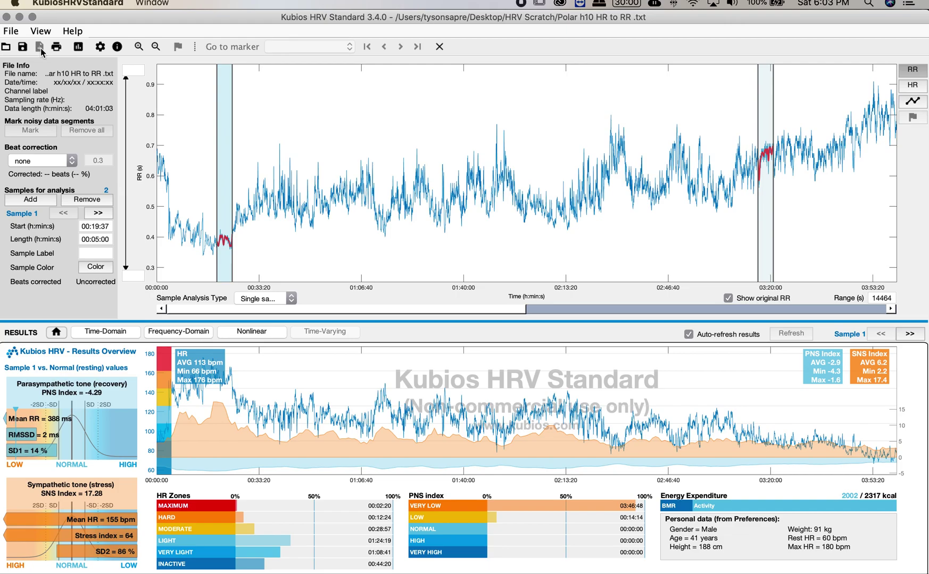
Preview the analysis report with the RR series, and generate it again with the data series displayed as HR
{"action": "left_click", "coordinate": [78, 47]}
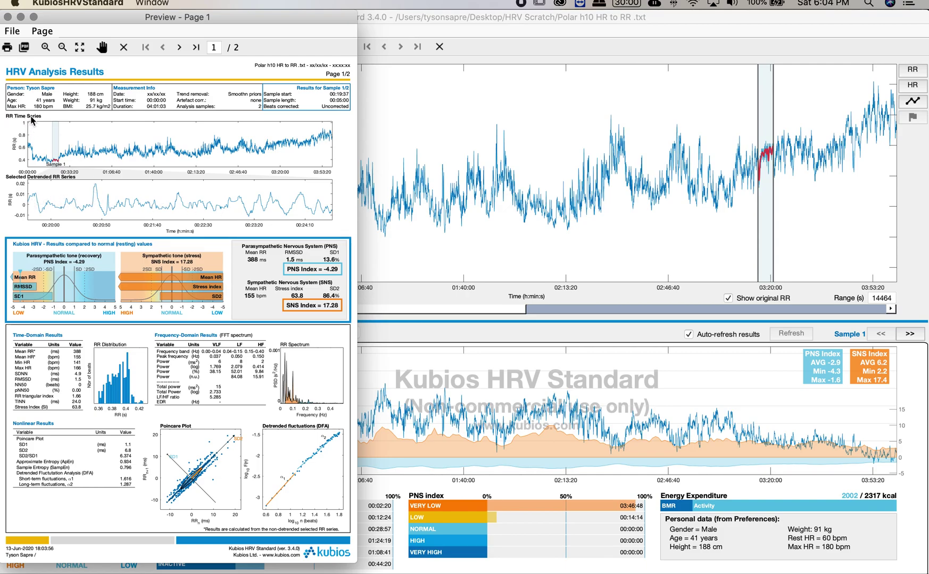
{"action": "left_click", "coordinate": [7, 17]}
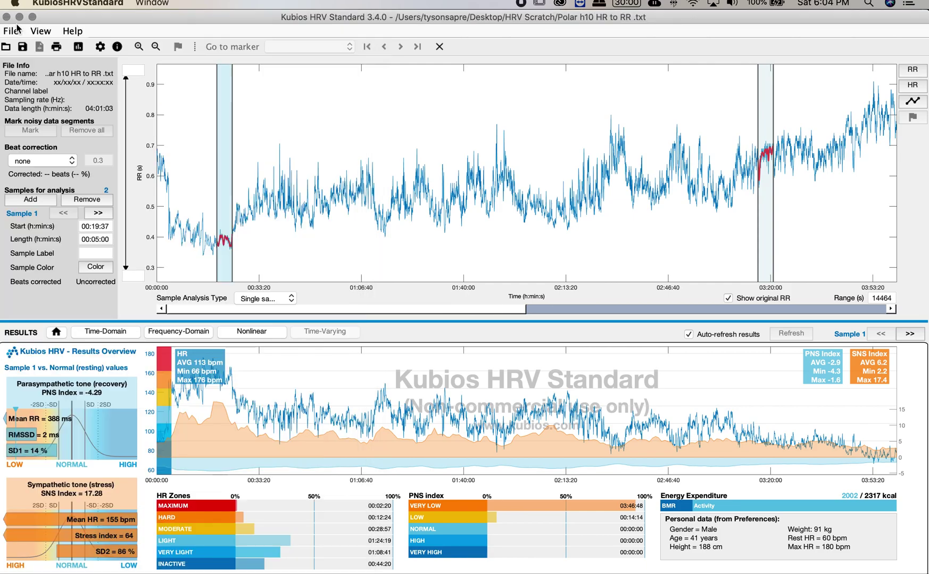
{"action": "left_click", "coordinate": [914, 89]}
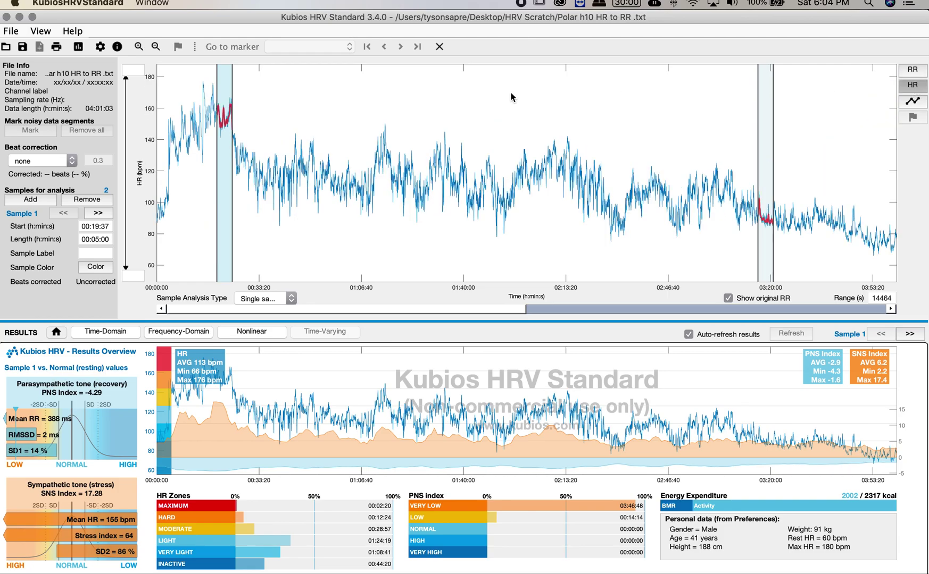
{"action": "left_click", "coordinate": [78, 47]}
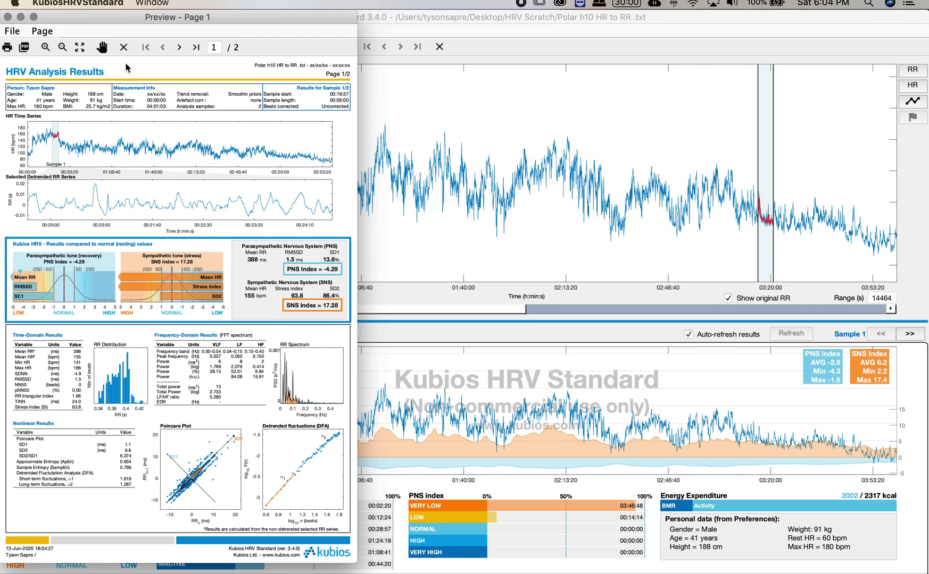
Review the Sample 2 page of the analysis report, return to the Sample 1 page, and close the report preview
{"action": "left_click", "coordinate": [180, 47]}
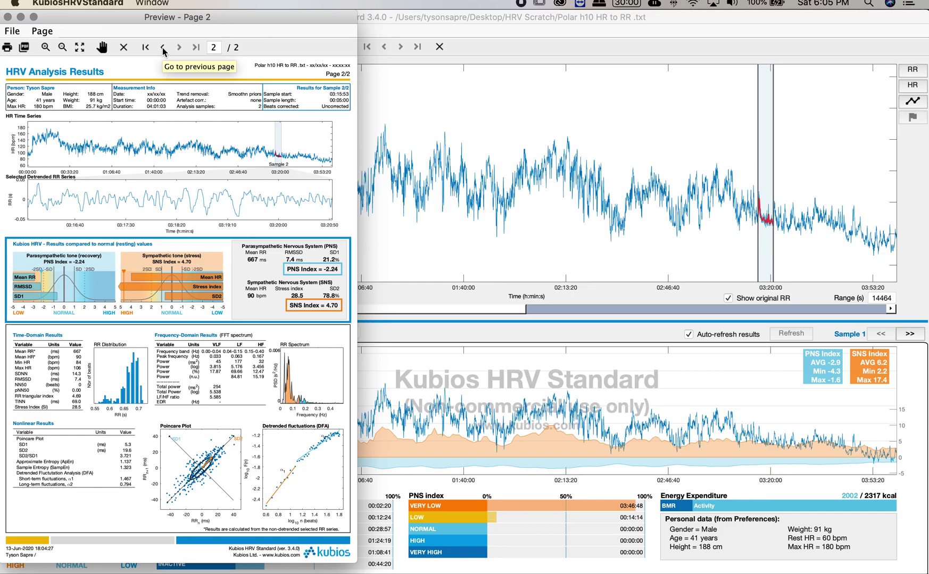
{"action": "left_click", "coordinate": [164, 50]}
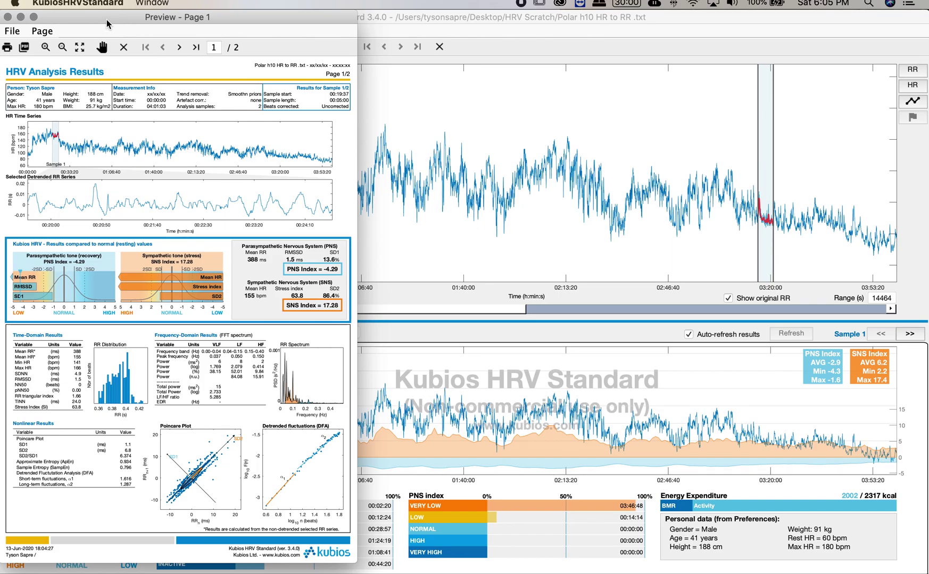
{"action": "left_click_drag", "start_coordinate": [107, 18], "coordinate": [165, 23]}
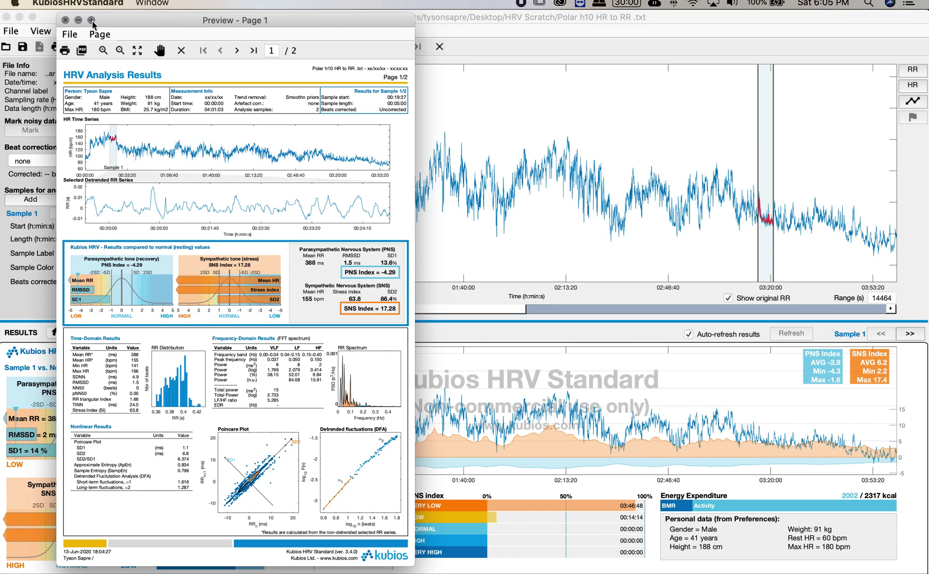
{"action": "left_click", "coordinate": [65, 19]}
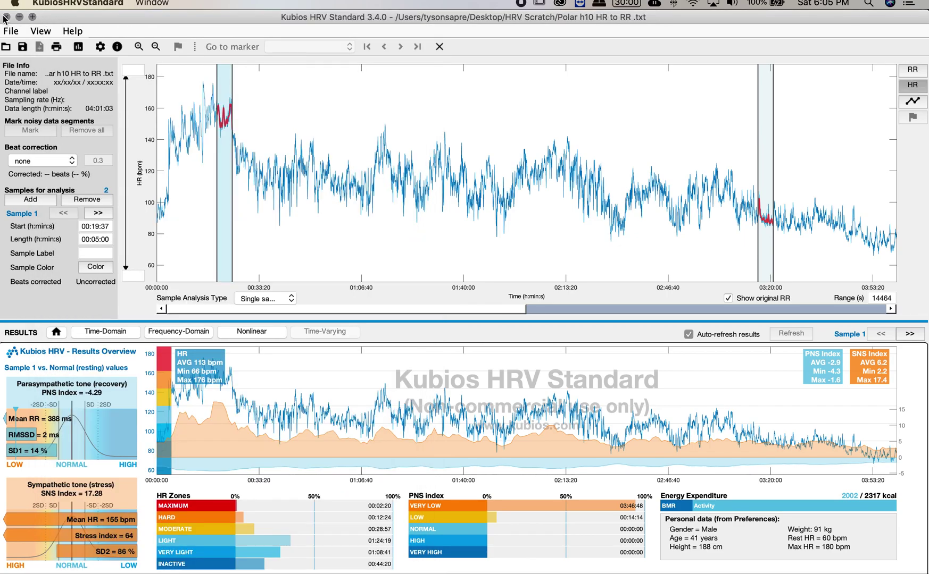
Try to close the Polar h10 HR to RR .txt data file without saving the analysis results
{"action": "left_click", "coordinate": [57, 4]}
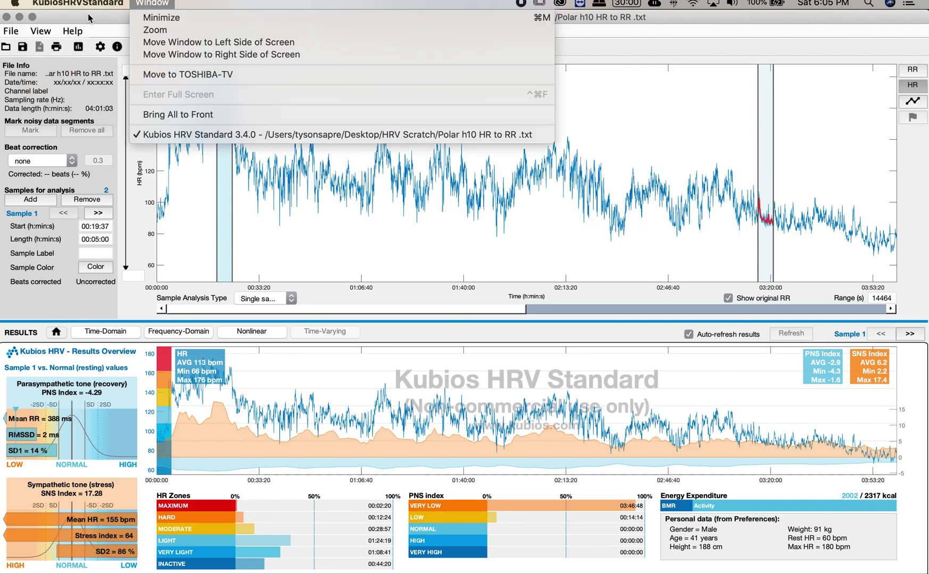
{"action": "left_click", "coordinate": [78, 20]}
{"action": "left_click", "coordinate": [6, 18]}
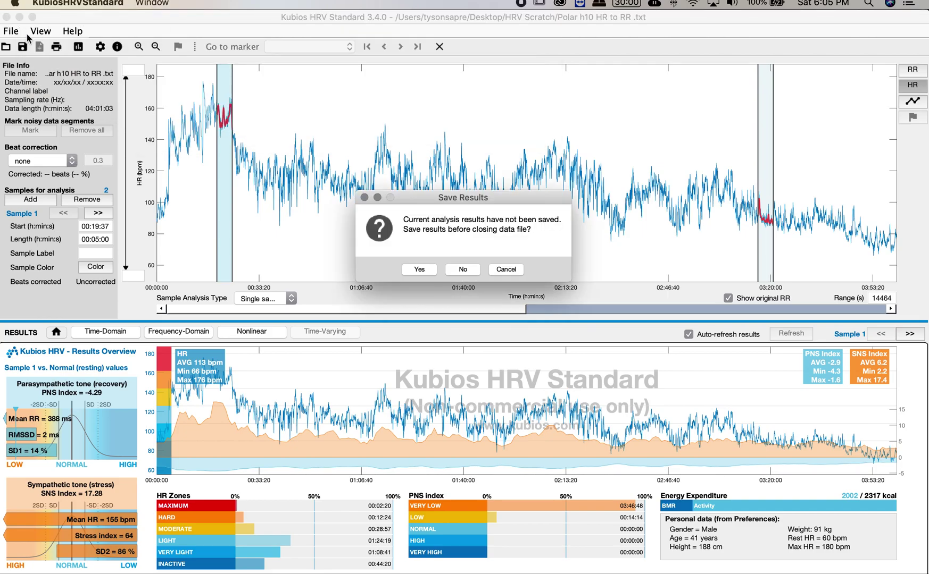
{"action": "left_click", "coordinate": [461, 272]}
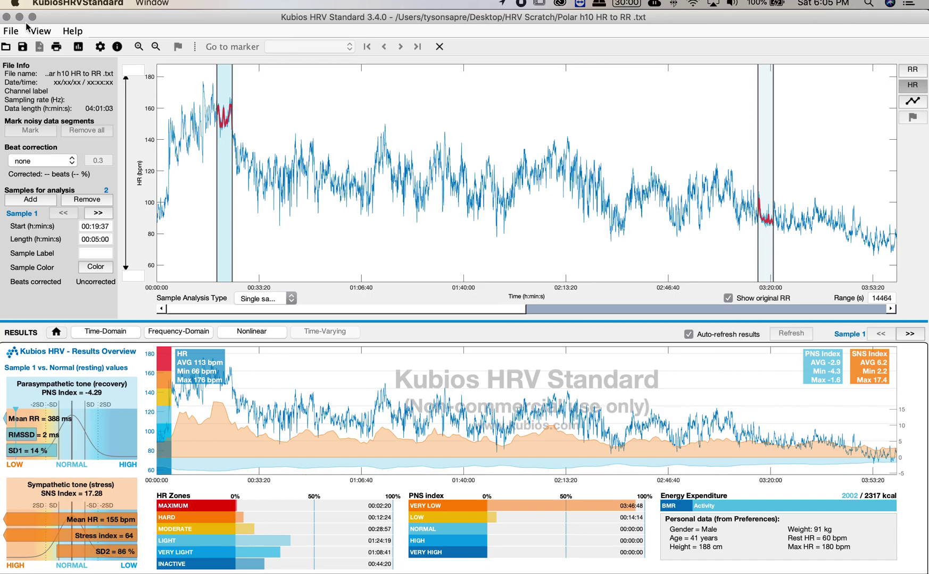
{"action": "left_click", "coordinate": [7, 18]}
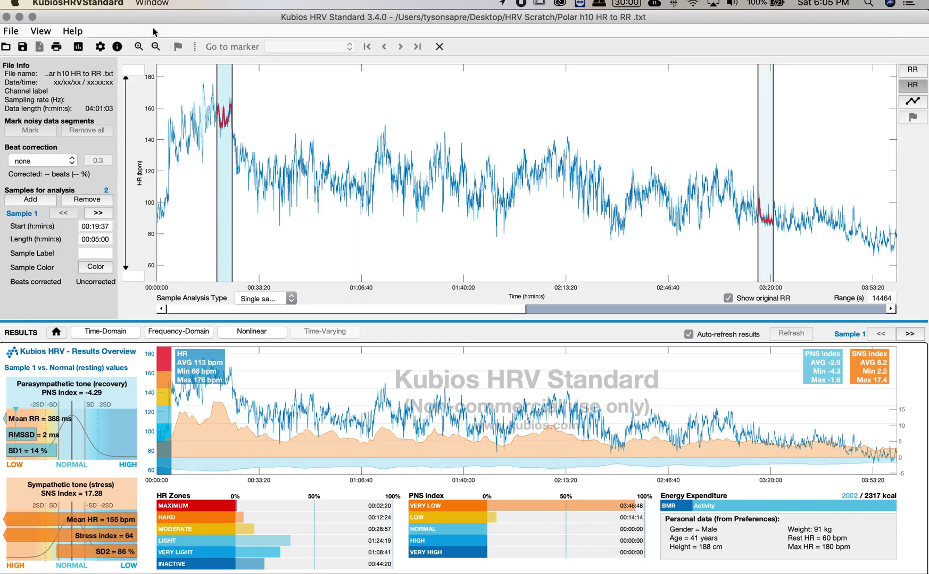